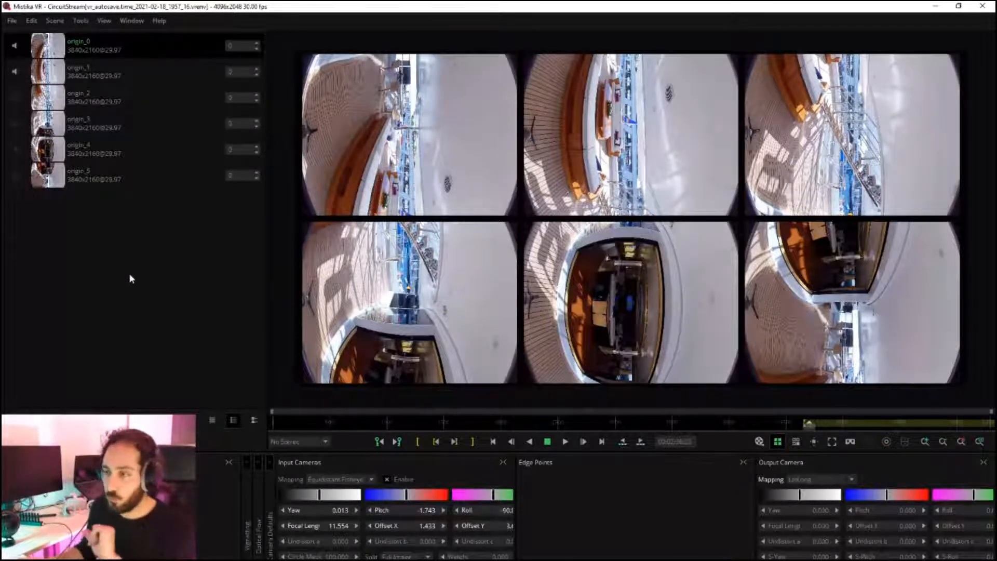
Load the Insta360Pro_3840x2160.grp camera preset for the six cameras, accepting replacement of the current preset
{"action": "right_click", "coordinate": [153, 254]}
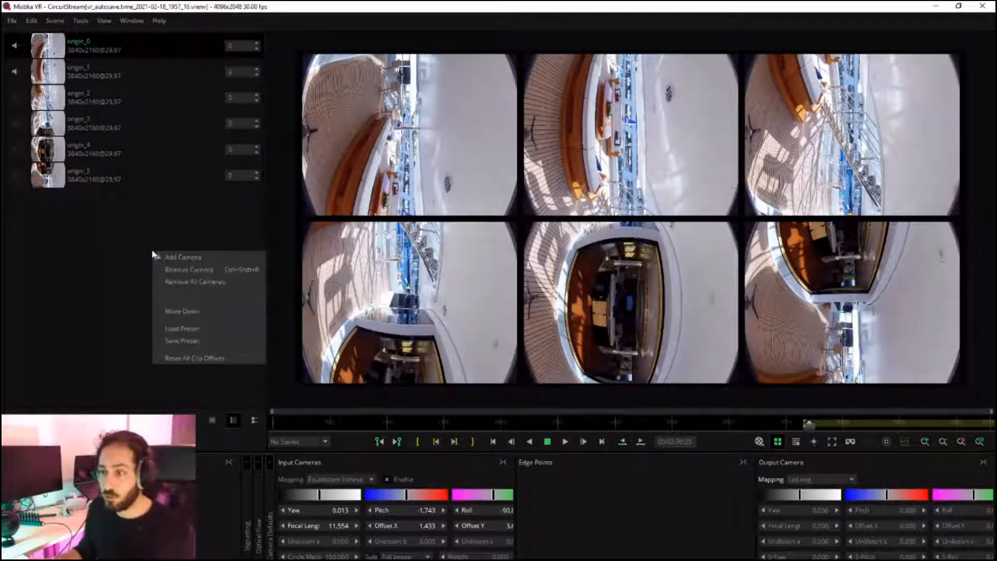
{"action": "left_click", "coordinate": [191, 330]}
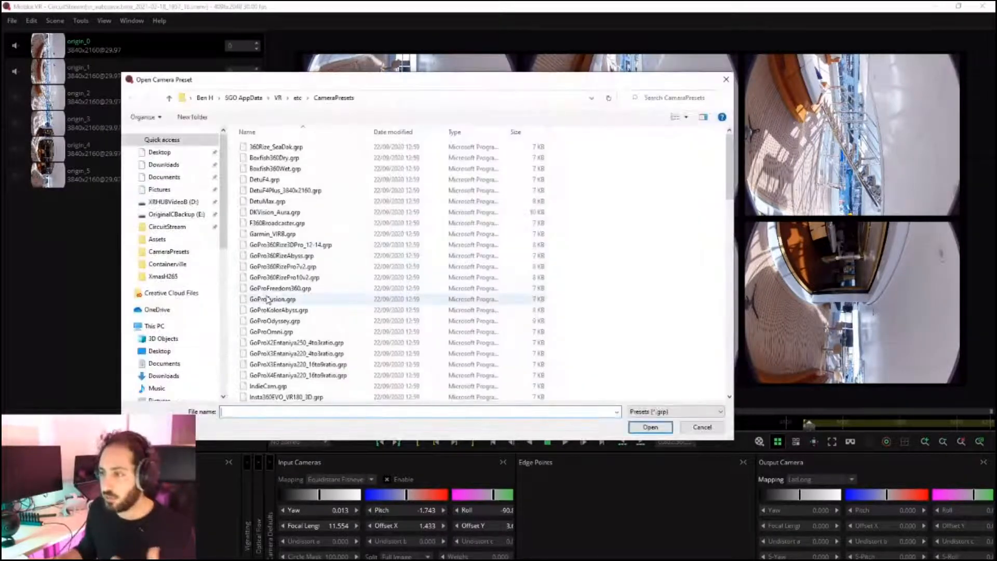
{"action": "left_click", "coordinate": [272, 299]}
{"action": "left_click", "coordinate": [267, 386]}
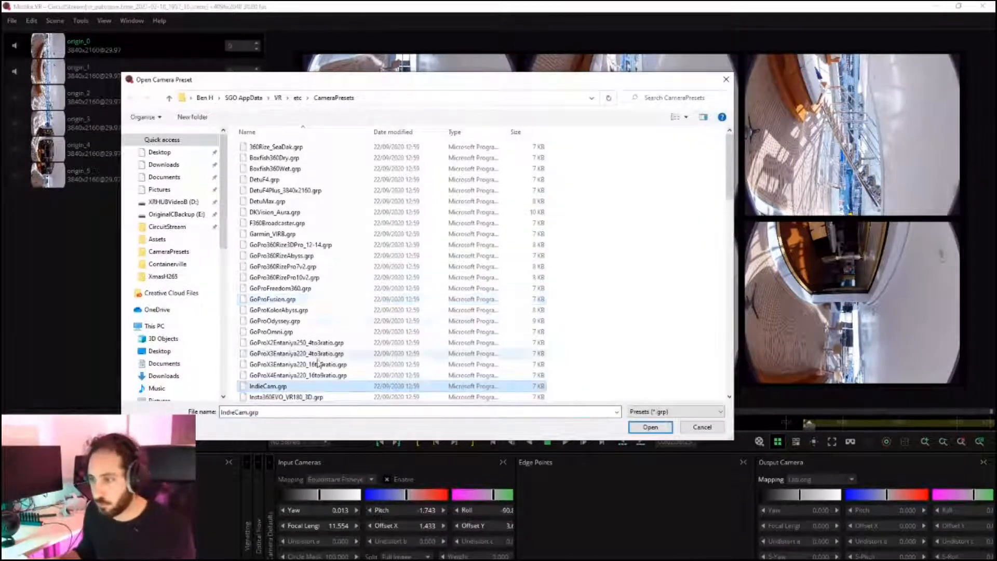
{"action": "scroll", "coordinate": [318, 364], "scroll_direction": "down", "scroll_amount": 8}
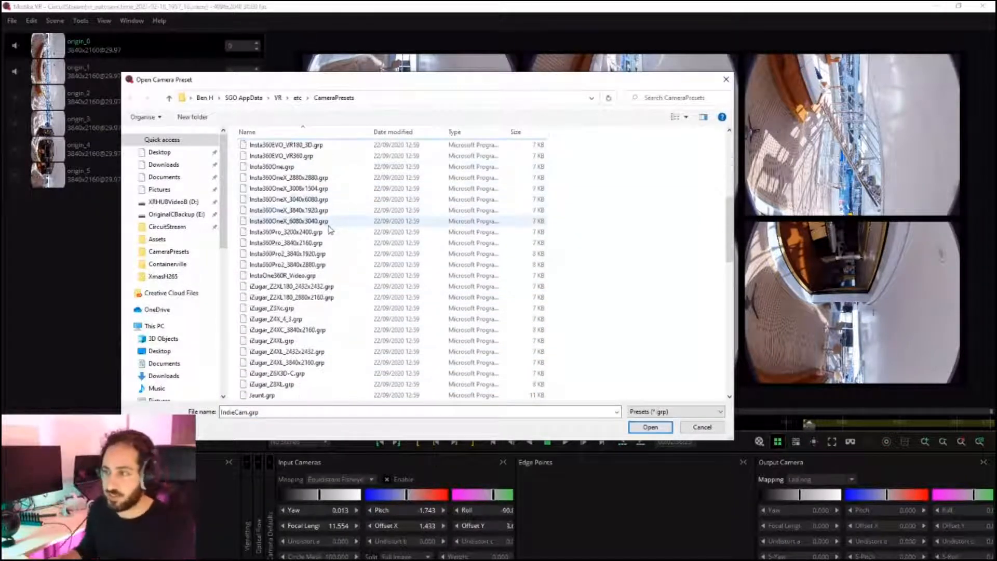
{"action": "scroll", "coordinate": [328, 192], "scroll_direction": "down", "scroll_amount": 1}
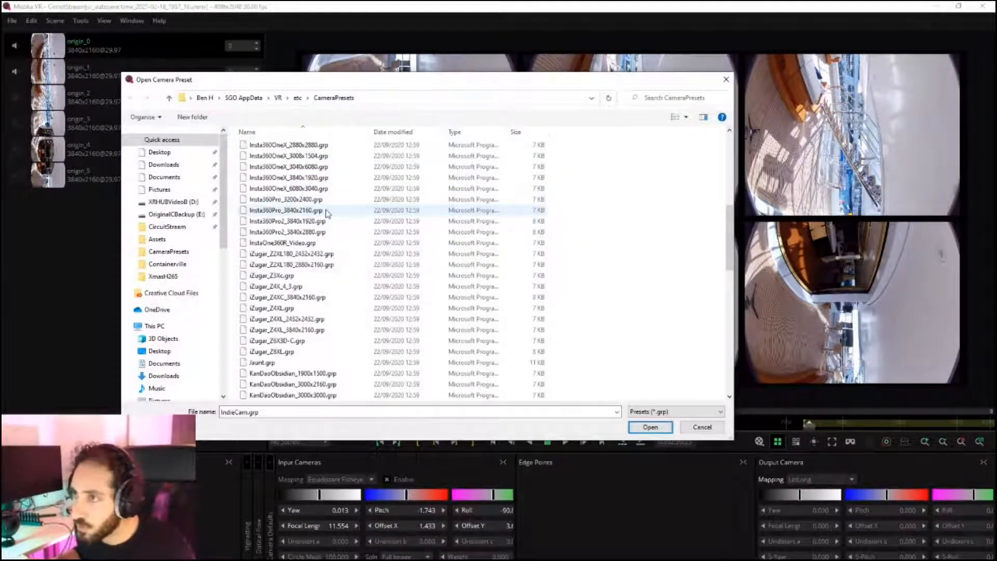
{"action": "double_click", "coordinate": [311, 210]}
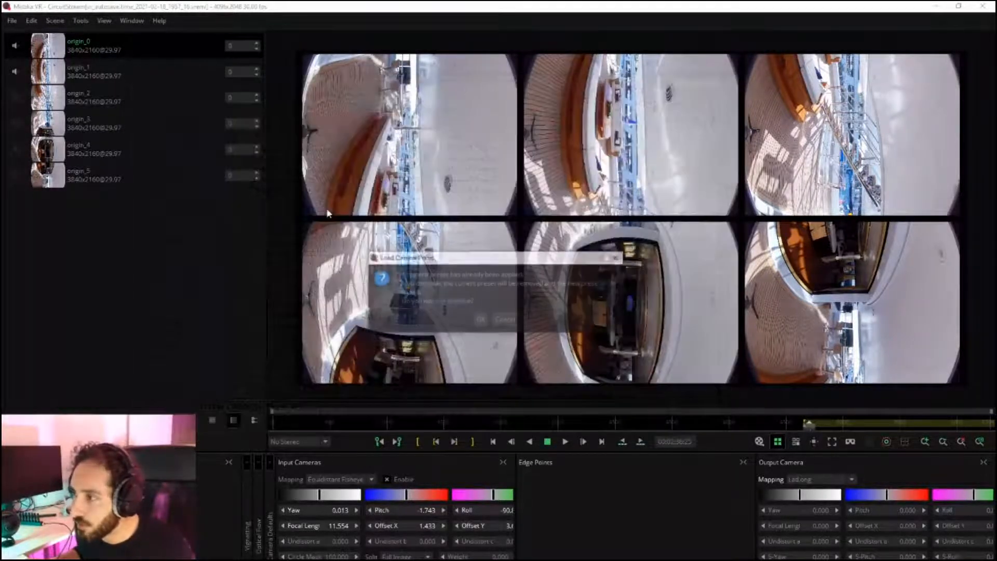
{"action": "left_click", "coordinate": [485, 320]}
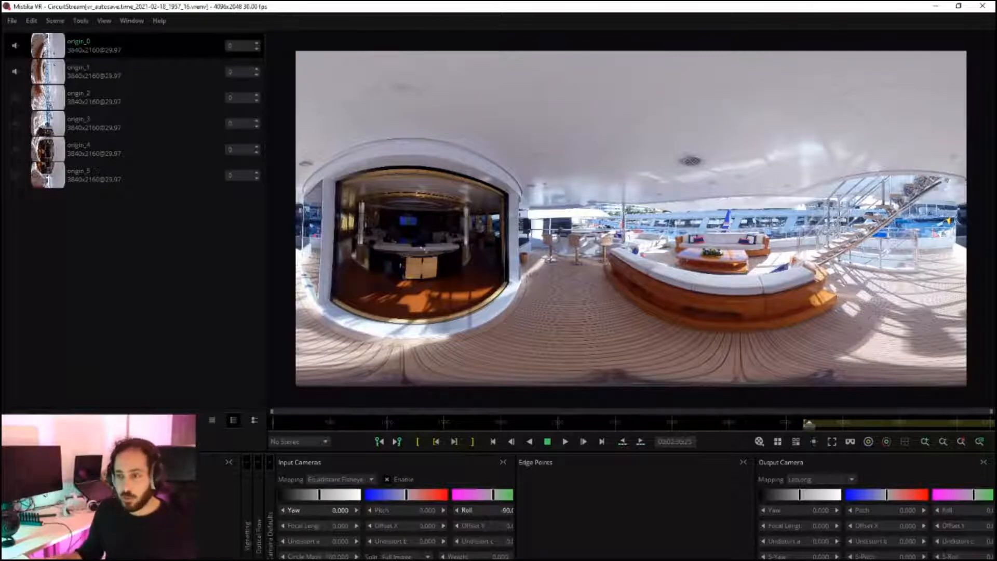
Find and launch the installed Epic Pen app for annotating the screen
{"action": "key", "text": "super"}
{"action": "type", "text": "ne"}
{"action": "key", "text": "BackSpace"}
{"action": "key", "text": "BackSpace"}
{"action": "type", "text": "epic"}
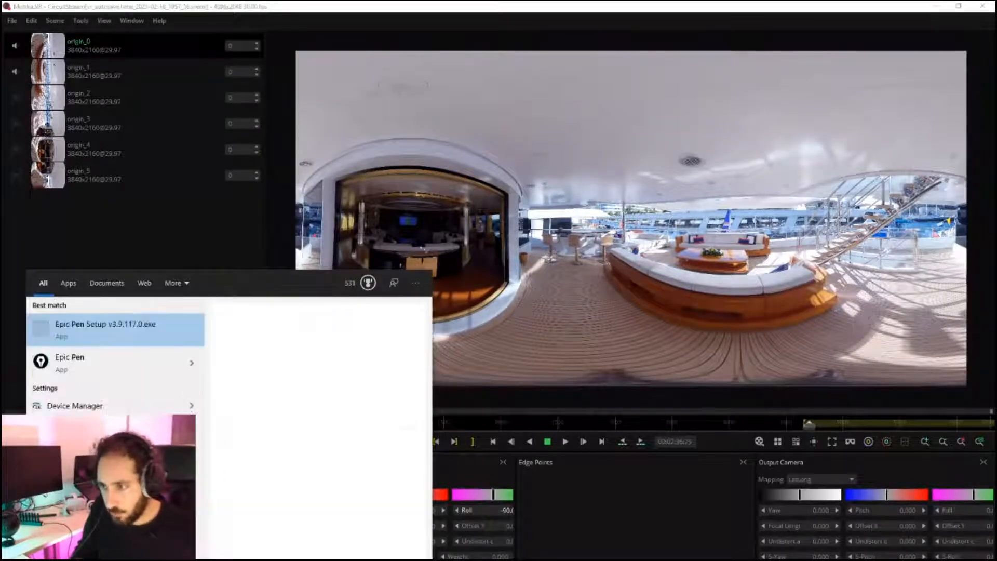
{"action": "key", "text": "Down"}
{"action": "key", "text": "Return"}
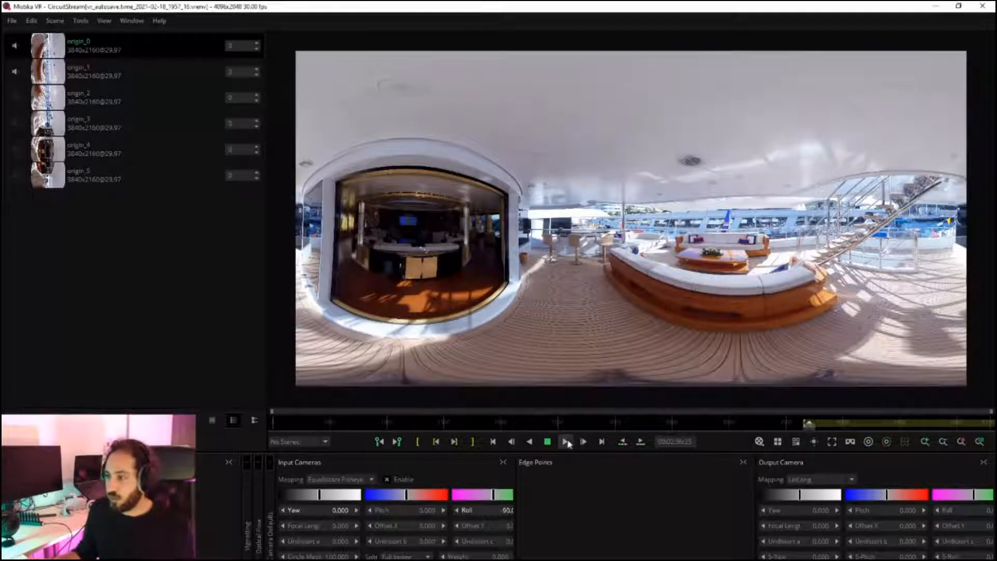
Compare the stitched panorama with the grid of separate camera views at different moments of the footage, ending on the stitched view
{"action": "left_click", "coordinate": [548, 442]}
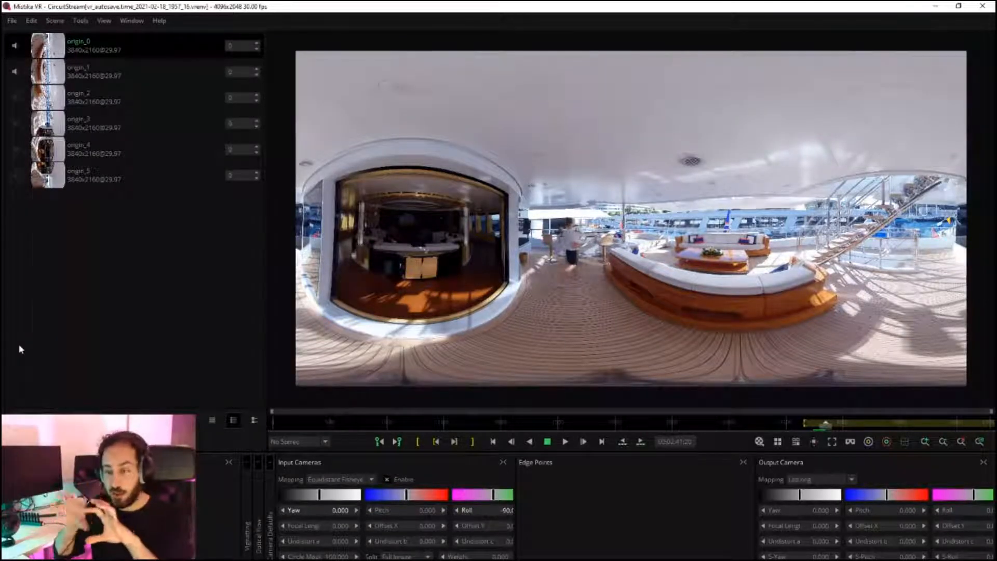
{"action": "left_click", "coordinate": [778, 442]}
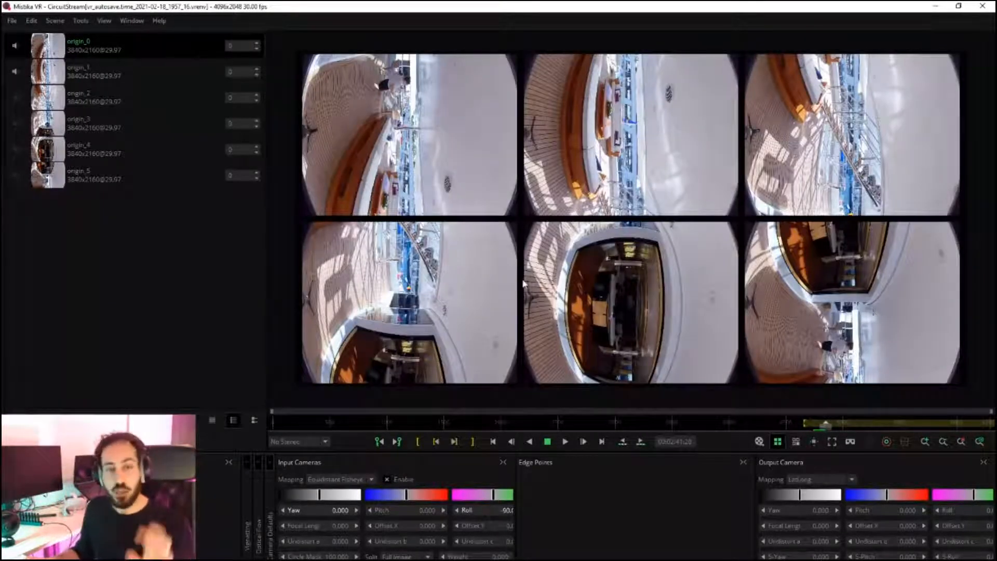
{"action": "left_click", "coordinate": [813, 425]}
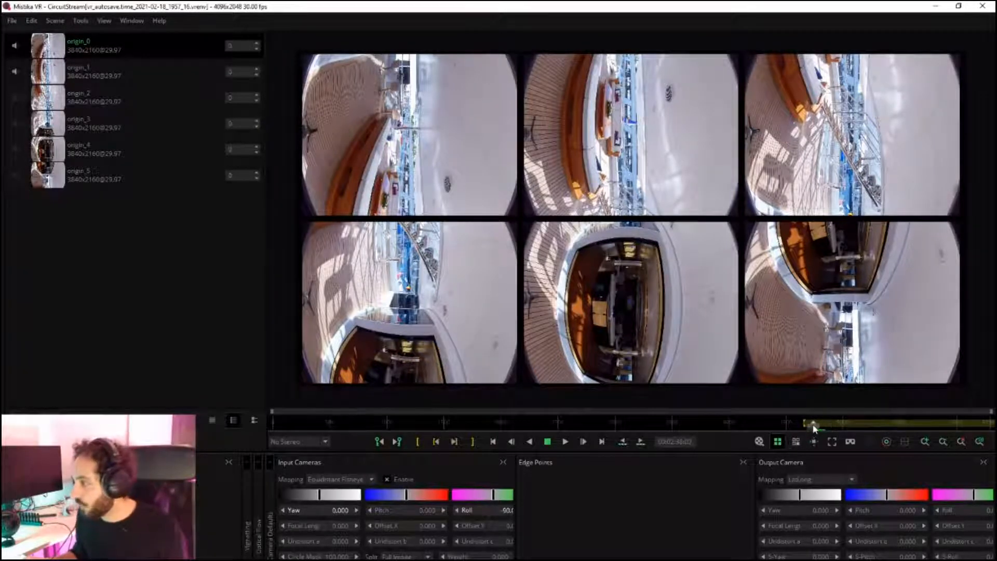
{"action": "left_click", "coordinate": [565, 441]}
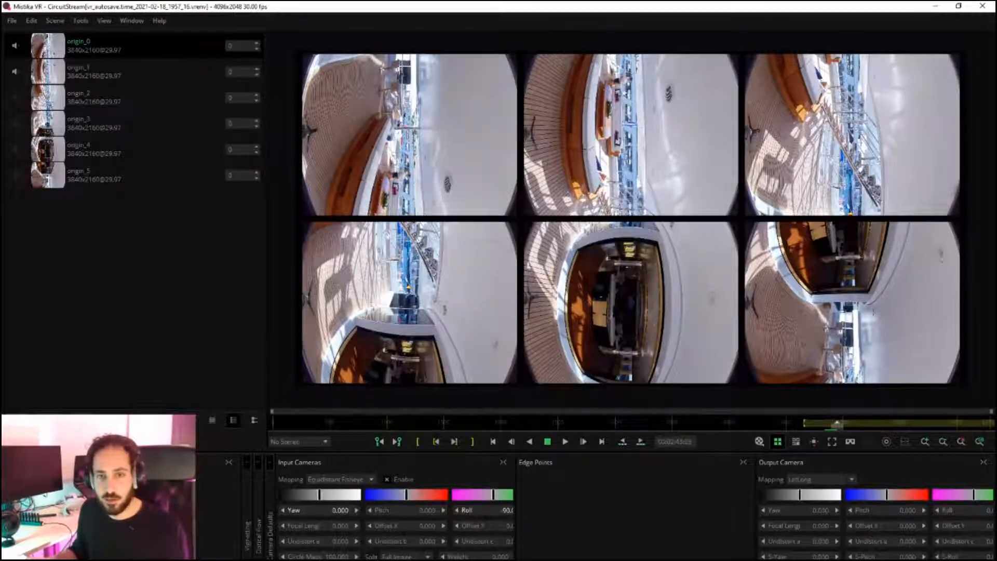
{"action": "left_click", "coordinate": [777, 443]}
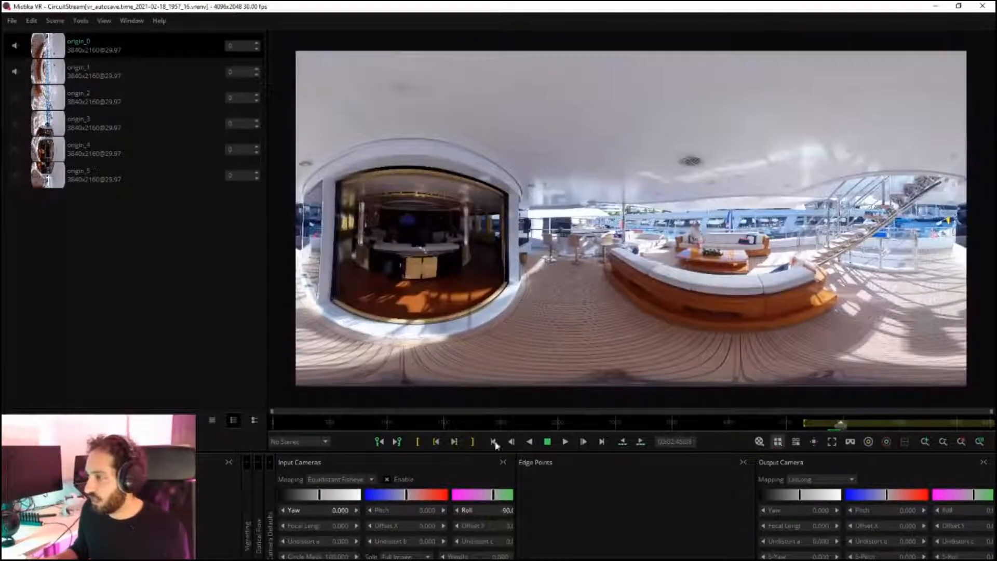
{"action": "left_click", "coordinate": [819, 424]}
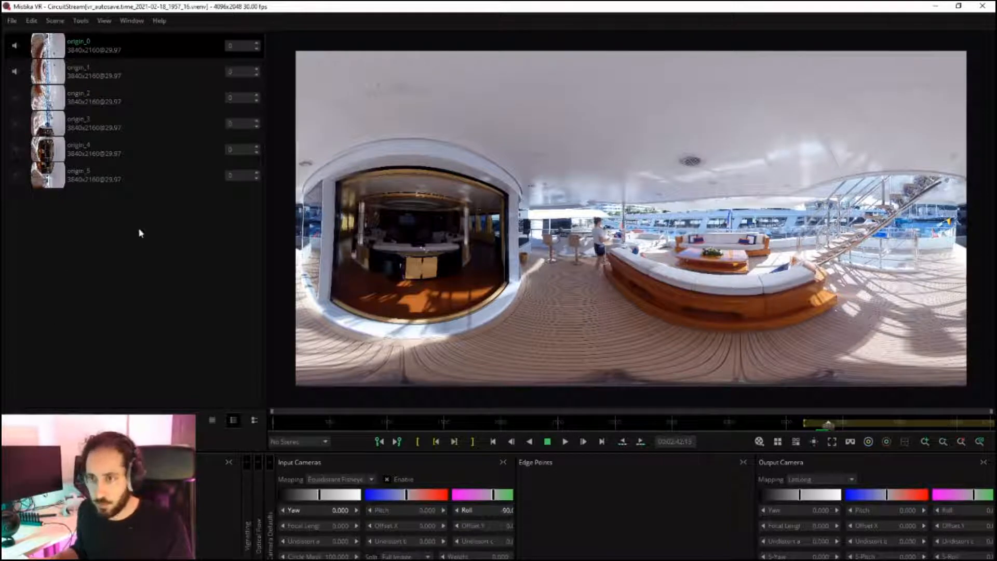
Mark the upper, lower, left and right edges of the panorama with yellow pen strokes, and erase the annotations
{"action": "mouse_move", "coordinate": [587, 62]}
{"action": "left_mouse_down"}
{"action": "mouse_move", "coordinate": [649, 61]}
{"action": "mouse_move", "coordinate": [592, 57]}
{"action": "mouse_move", "coordinate": [617, 65]}
{"action": "left_mouse_up"}
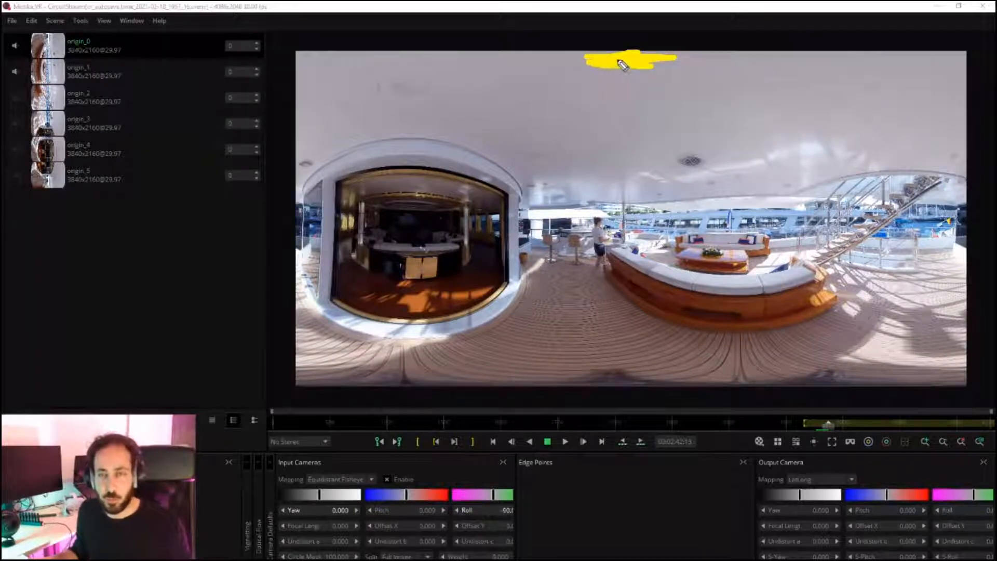
{"action": "mouse_move", "coordinate": [600, 386]}
{"action": "left_mouse_down"}
{"action": "mouse_move", "coordinate": [585, 380]}
{"action": "mouse_move", "coordinate": [674, 371]}
{"action": "left_mouse_up"}
{"action": "mouse_move", "coordinate": [303, 248]}
{"action": "left_mouse_down"}
{"action": "mouse_move", "coordinate": [326, 200]}
{"action": "mouse_move", "coordinate": [335, 241]}
{"action": "mouse_move", "coordinate": [340, 205]}
{"action": "mouse_move", "coordinate": [343, 224]}
{"action": "left_mouse_up"}
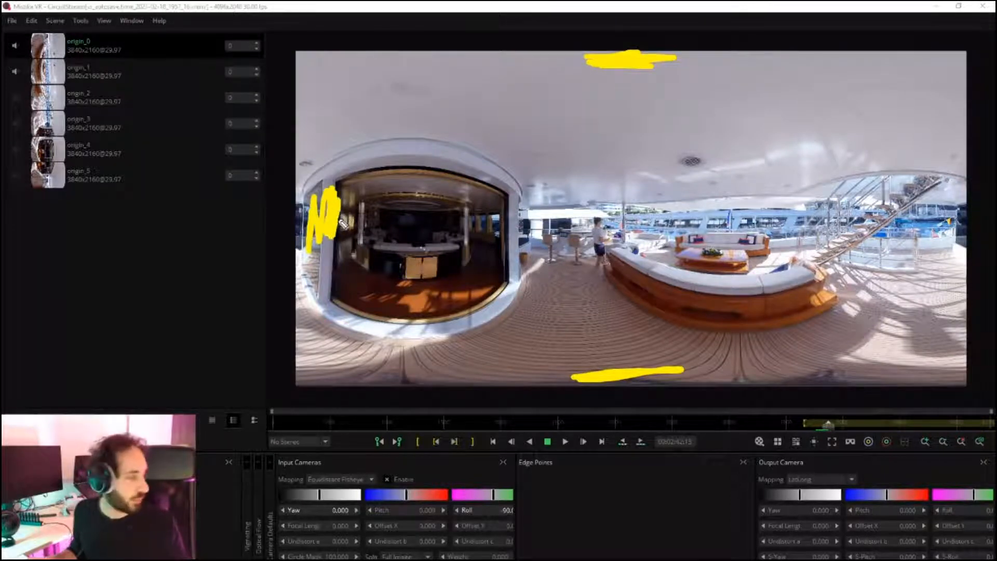
{"action": "mouse_move", "coordinate": [894, 206]}
{"action": "left_mouse_down"}
{"action": "mouse_move", "coordinate": [905, 227]}
{"action": "mouse_move", "coordinate": [924, 208]}
{"action": "left_mouse_up"}
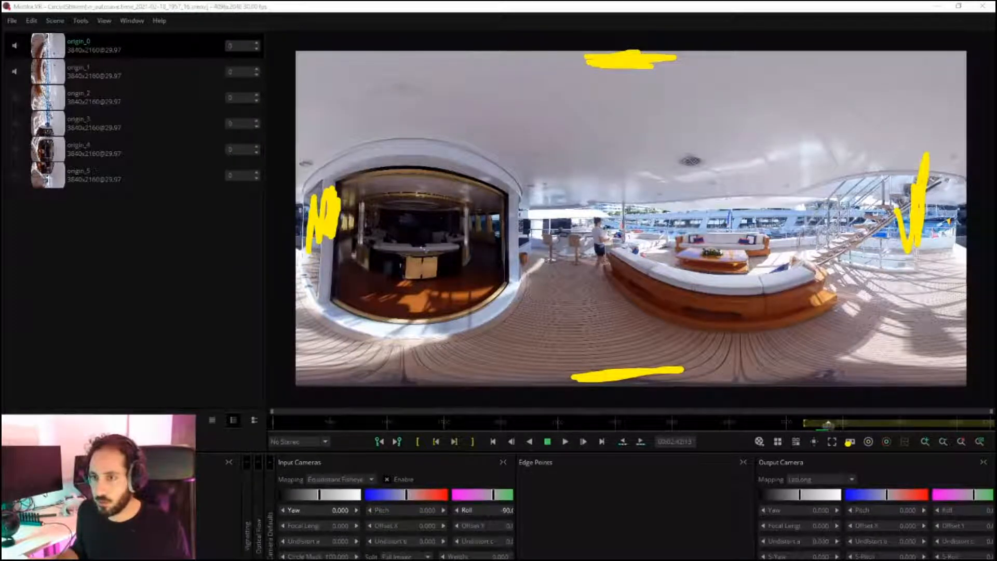
{"action": "key", "text": "e"}
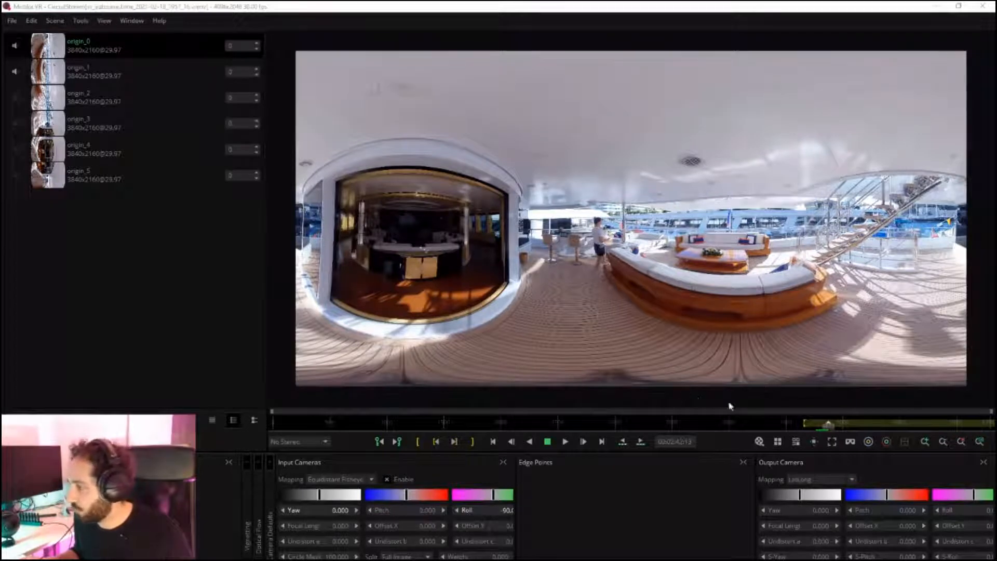
Examine the deck, floor and interior of the panorama in the VR view, and return to the flat view
{"action": "left_click", "coordinate": [854, 443]}
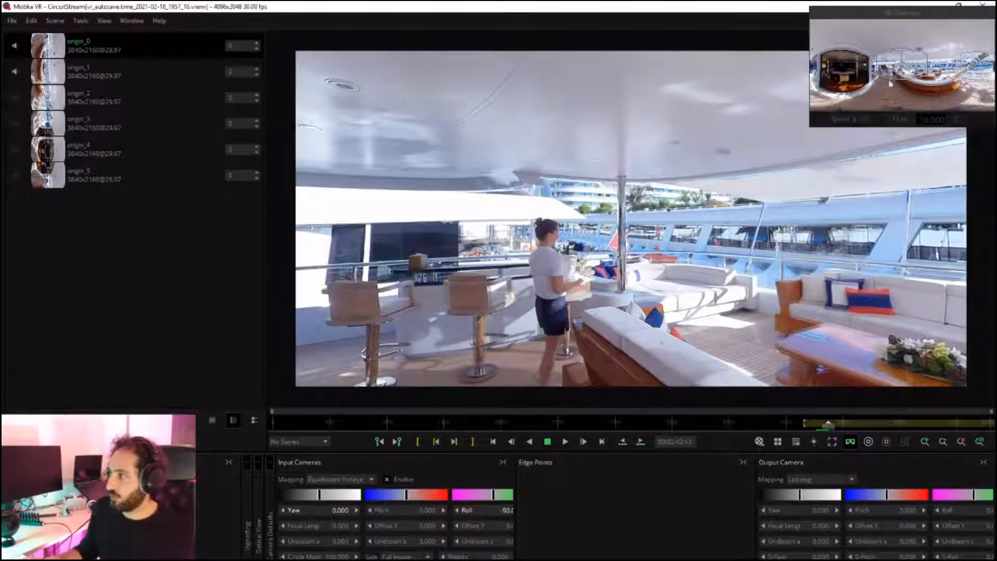
{"action": "left_click_drag", "start_coordinate": [545, 145], "coordinate": [601, 162]}
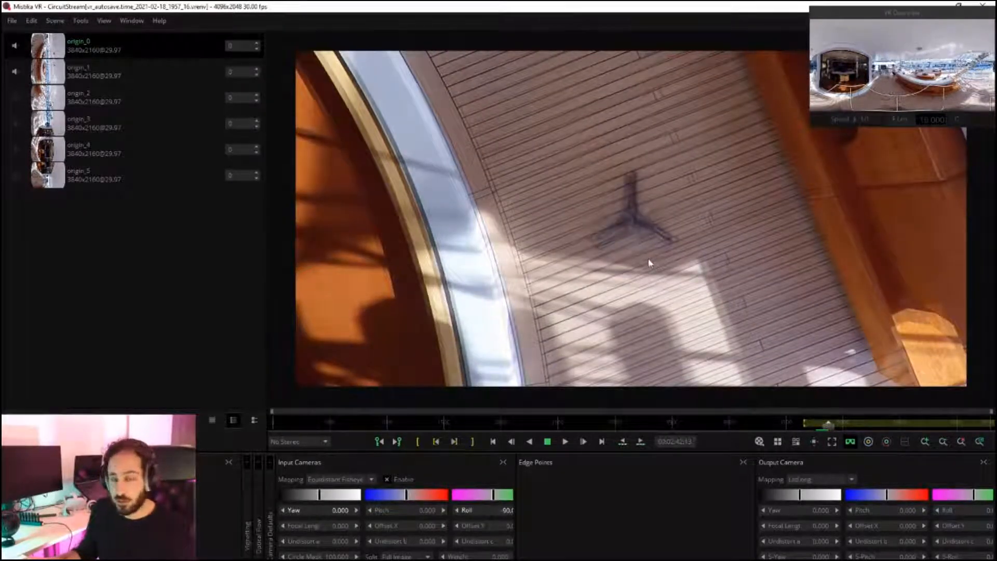
{"action": "left_click_drag", "start_coordinate": [602, 141], "coordinate": [868, 351]}
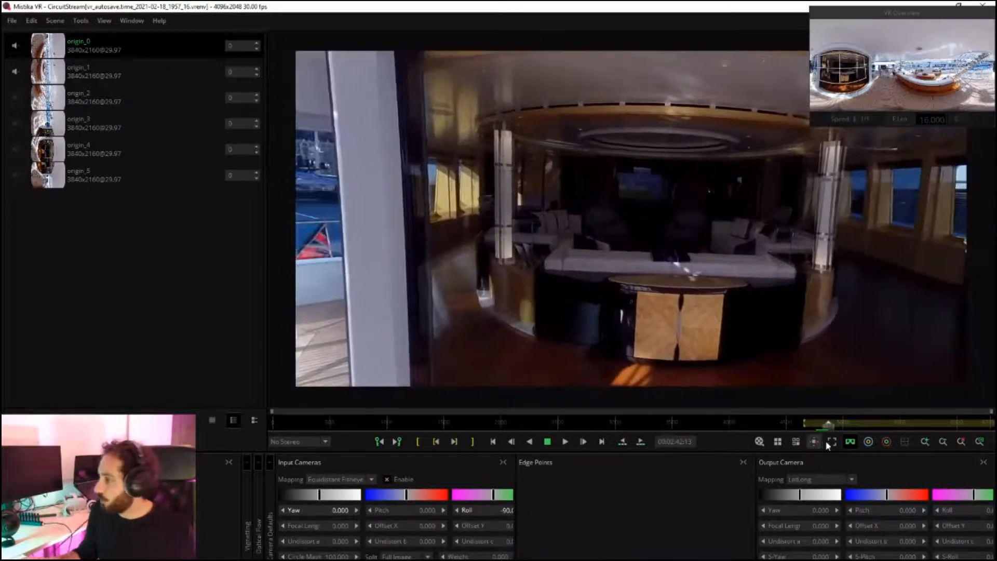
{"action": "left_click", "coordinate": [850, 442]}
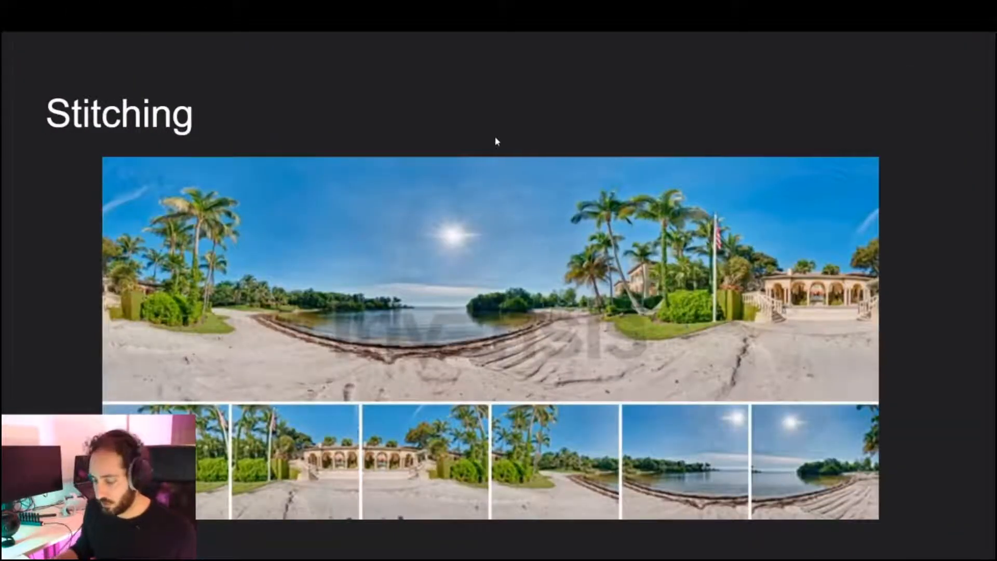
End the Google Slides slideshow at the Stitching slide
{"action": "key", "text": "Escape"}
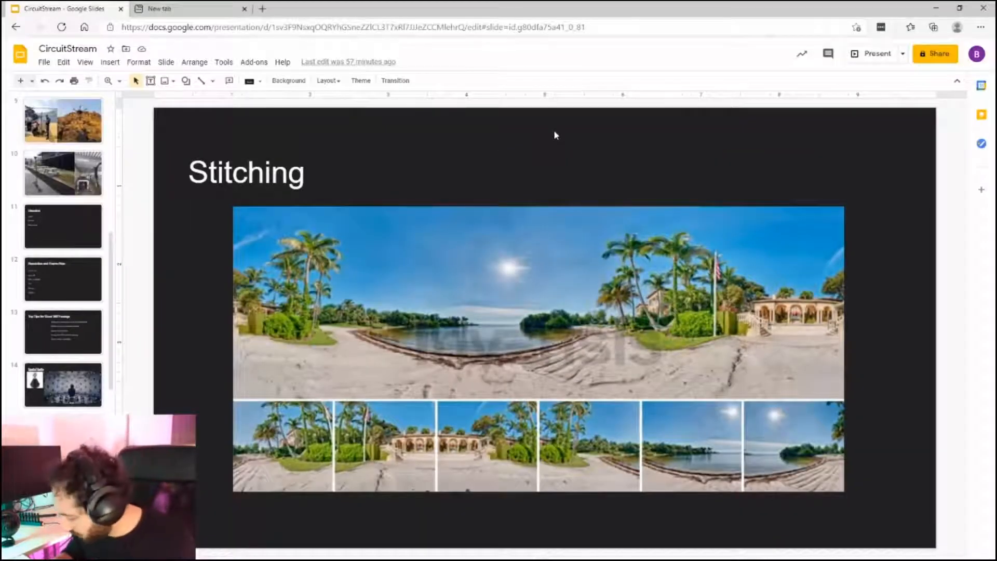
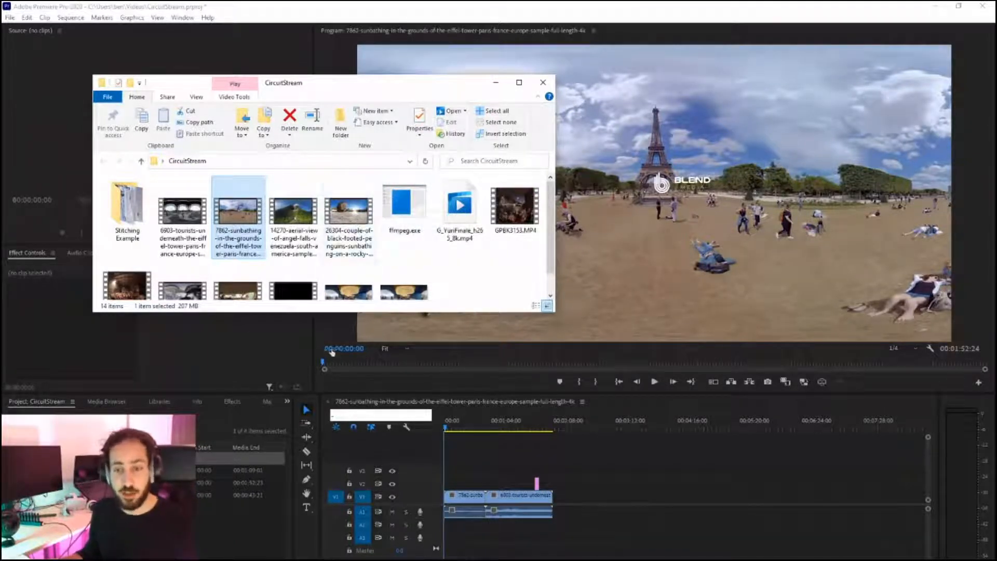
Add the 26304 black-footed penguins clip from the CircuitStream folder to the end of track V1 in the Premiere Pro timeline
{"action": "left_click", "coordinate": [345, 227]}
{"action": "left_click", "coordinate": [293, 221]}
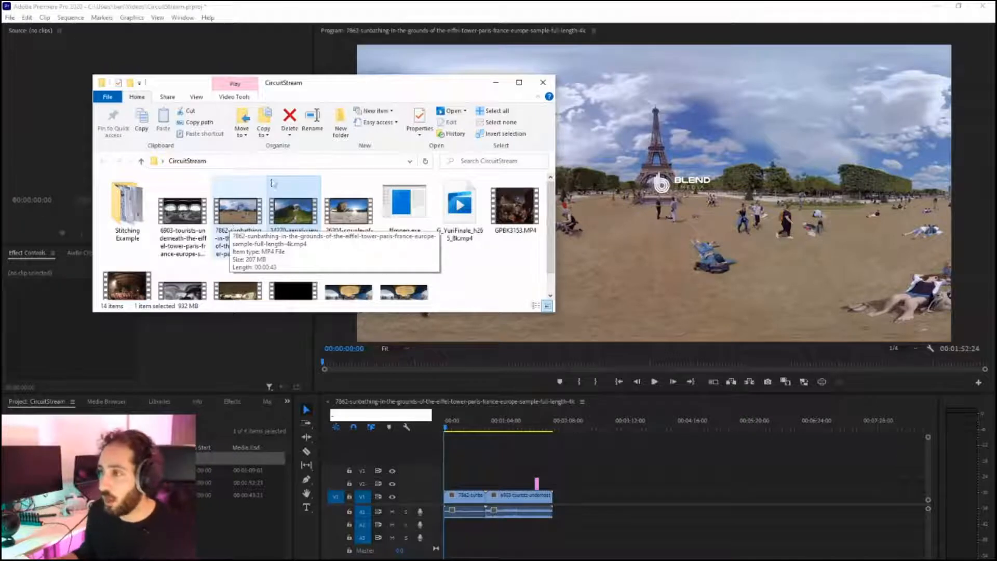
{"action": "left_click_drag", "start_coordinate": [398, 89], "coordinate": [351, 56]}
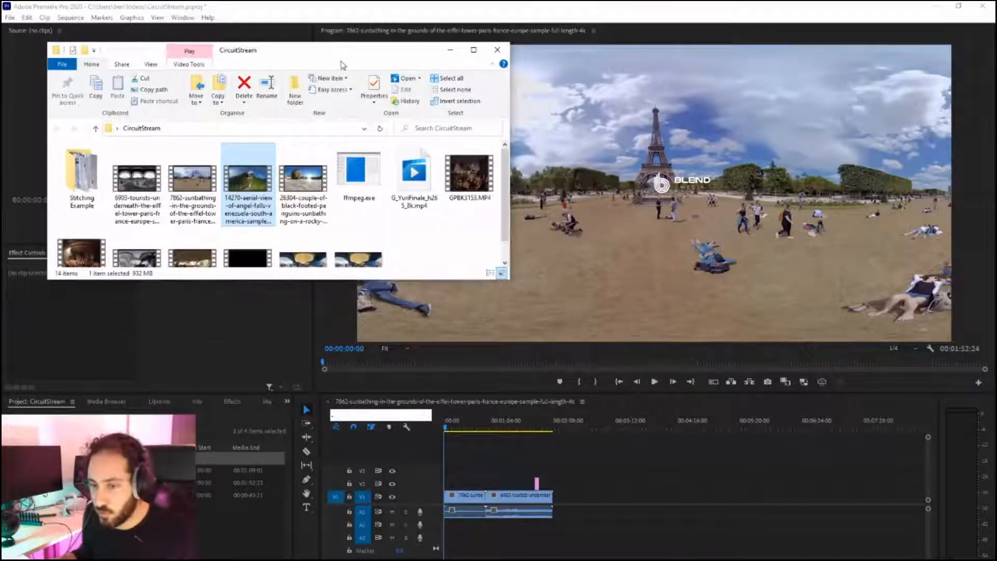
{"action": "left_click", "coordinate": [303, 179]}
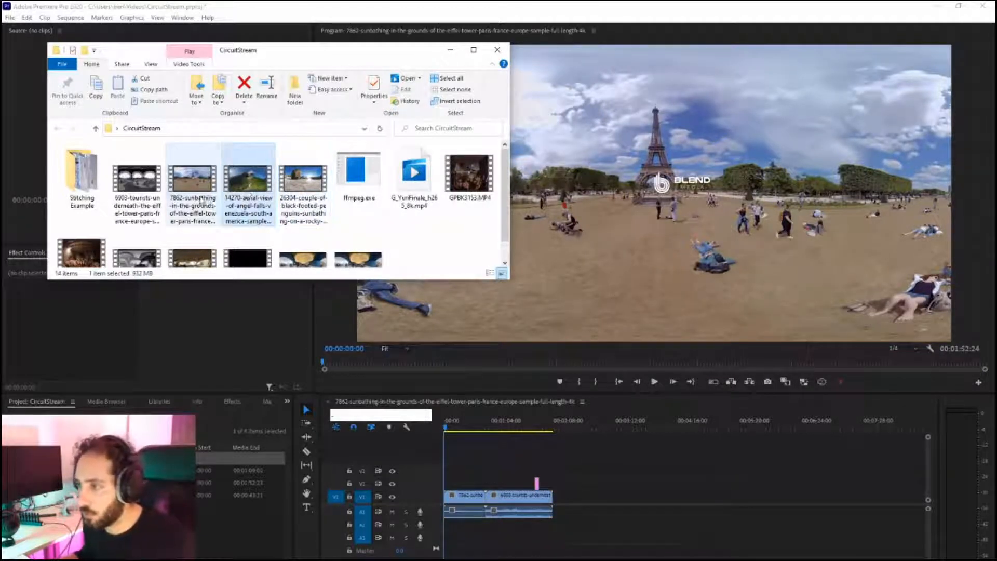
{"action": "left_click", "coordinate": [254, 192]}
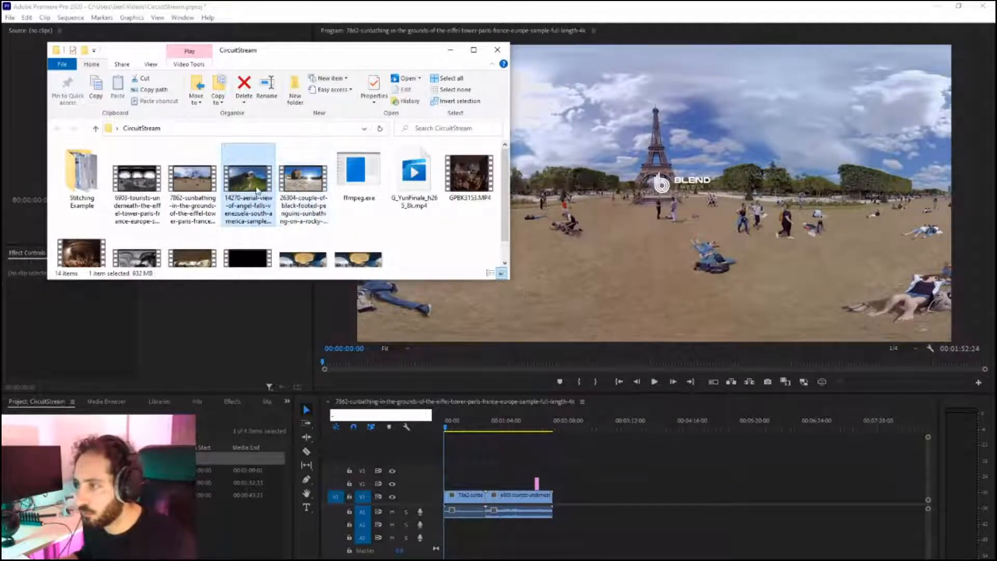
{"action": "left_click", "coordinate": [306, 182]}
{"action": "scroll", "coordinate": [253, 223], "scroll_direction": "down", "scroll_amount": 1}
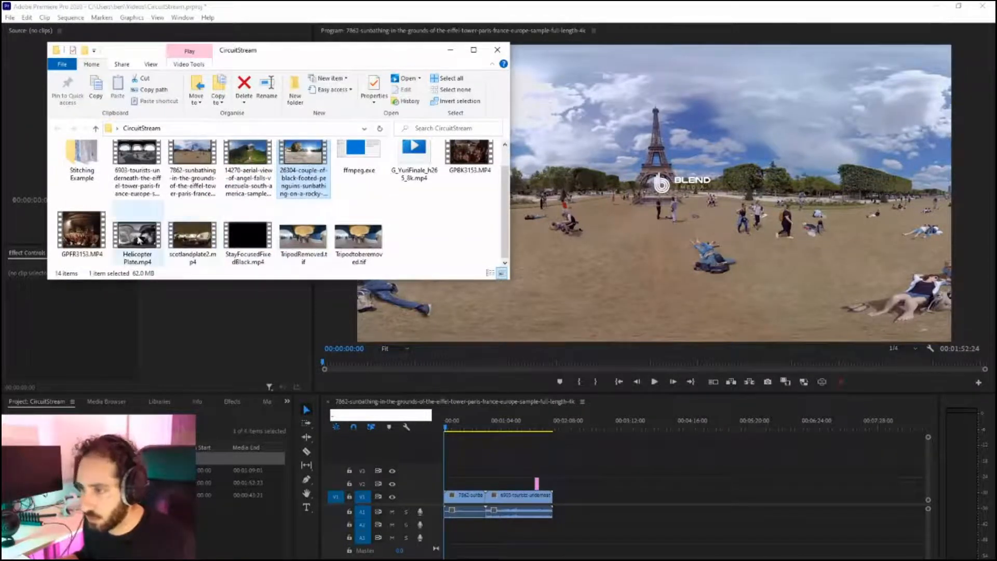
{"action": "scroll", "coordinate": [148, 193], "scroll_direction": "up", "scroll_amount": 1}
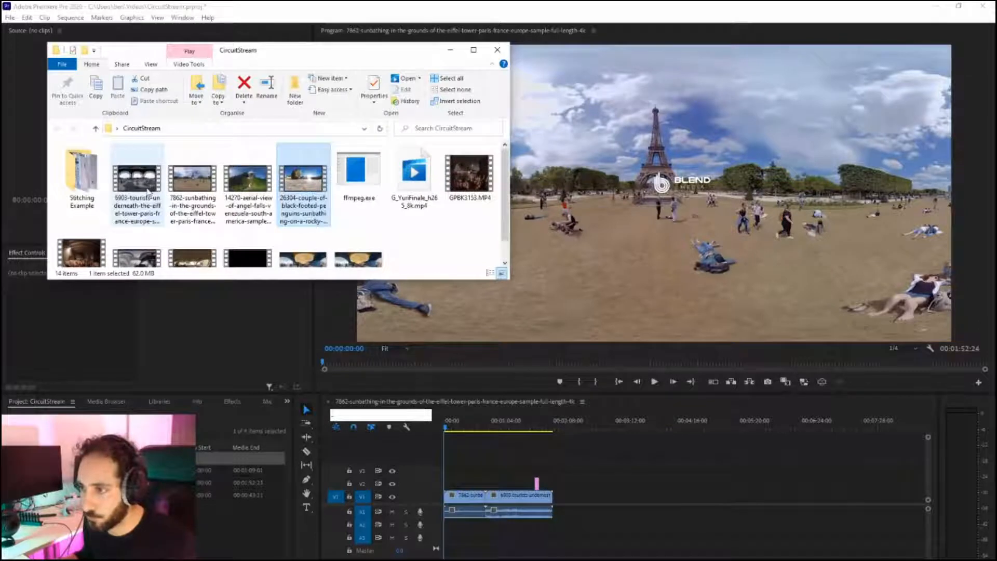
{"action": "left_click", "coordinate": [148, 192]}
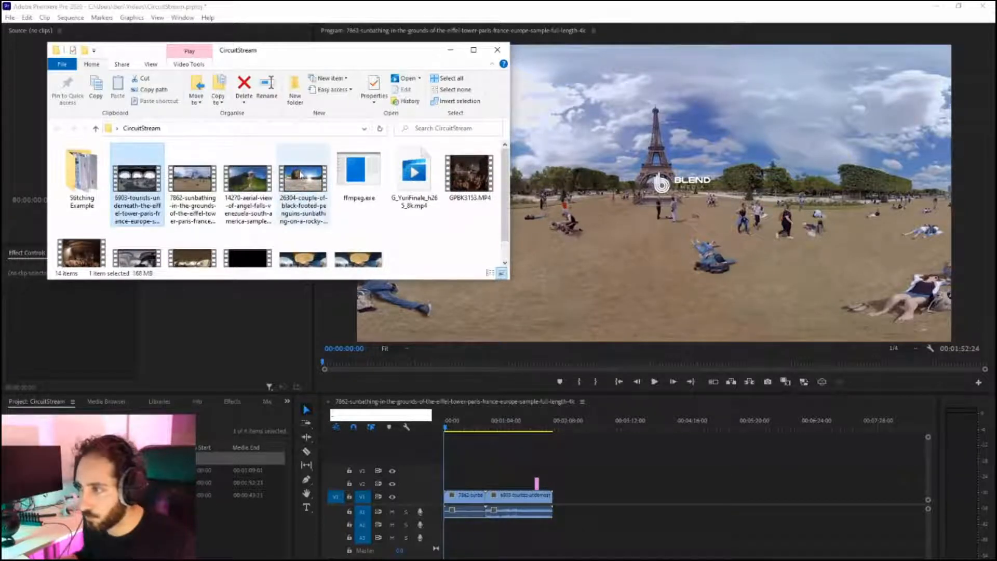
{"action": "left_click_drag", "start_coordinate": [304, 182], "coordinate": [569, 501]}
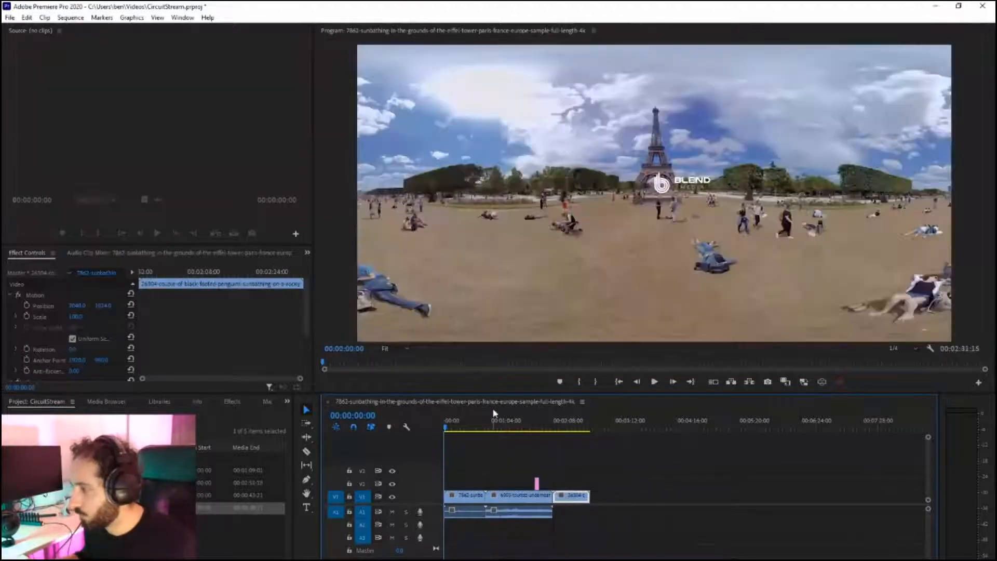
{"action": "left_click_drag", "start_coordinate": [493, 414], "coordinate": [412, 433]}
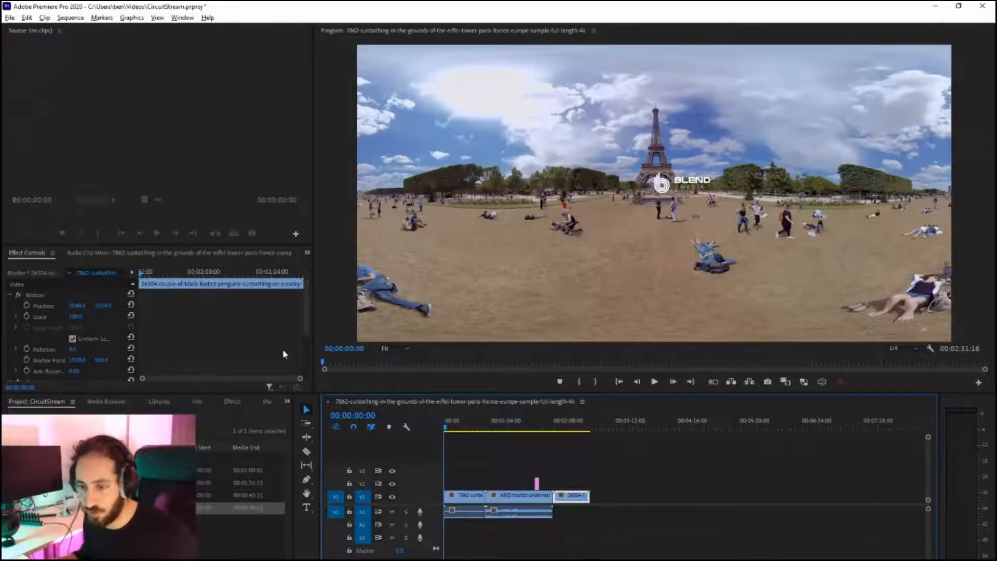
Add the 14270 aerial view of Angel Falls clip from the CircuitStream folder to the end of track V1
{"action": "key", "text": "alt+Tab"}
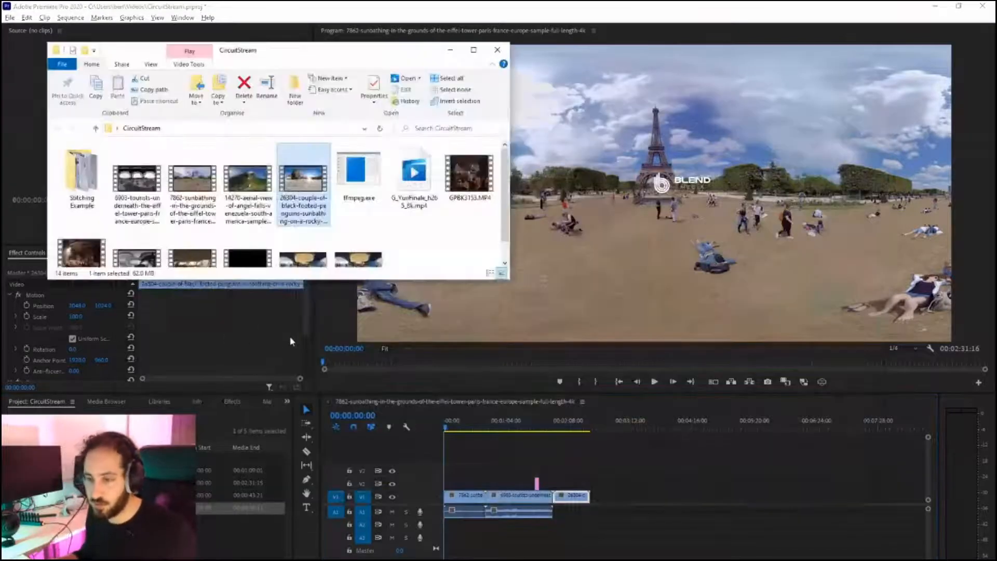
{"action": "left_click", "coordinate": [251, 181]}
{"action": "left_click_drag", "start_coordinate": [252, 181], "coordinate": [611, 502]}
Preview the Angel Falls, Eiffel Tower sunbathing and tourists underneath the Eiffel Tower clips at several points along the timeline
{"action": "left_click", "coordinate": [639, 427]}
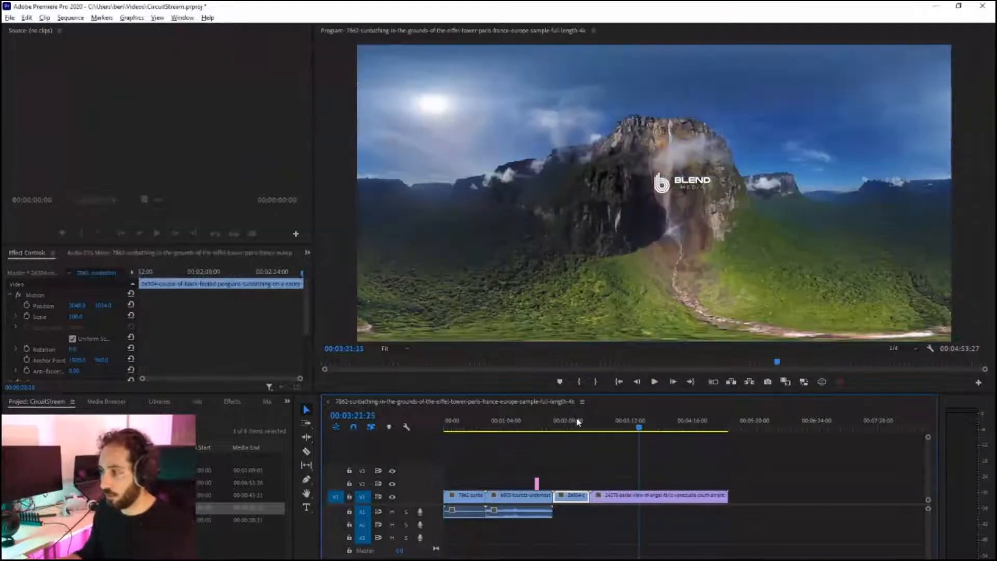
{"action": "left_click", "coordinate": [575, 421]}
{"action": "left_click", "coordinate": [522, 427]}
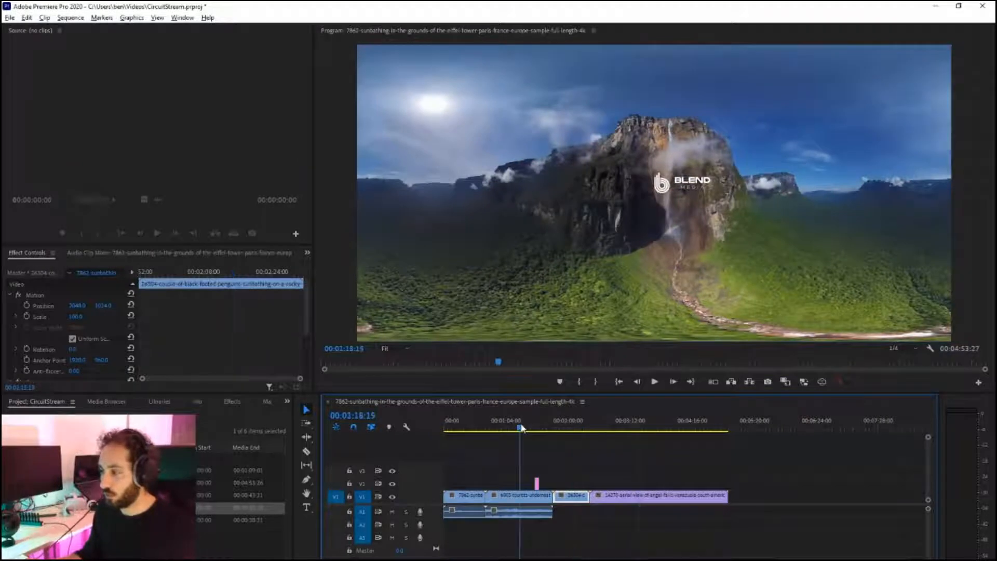
{"action": "left_click", "coordinate": [460, 426]}
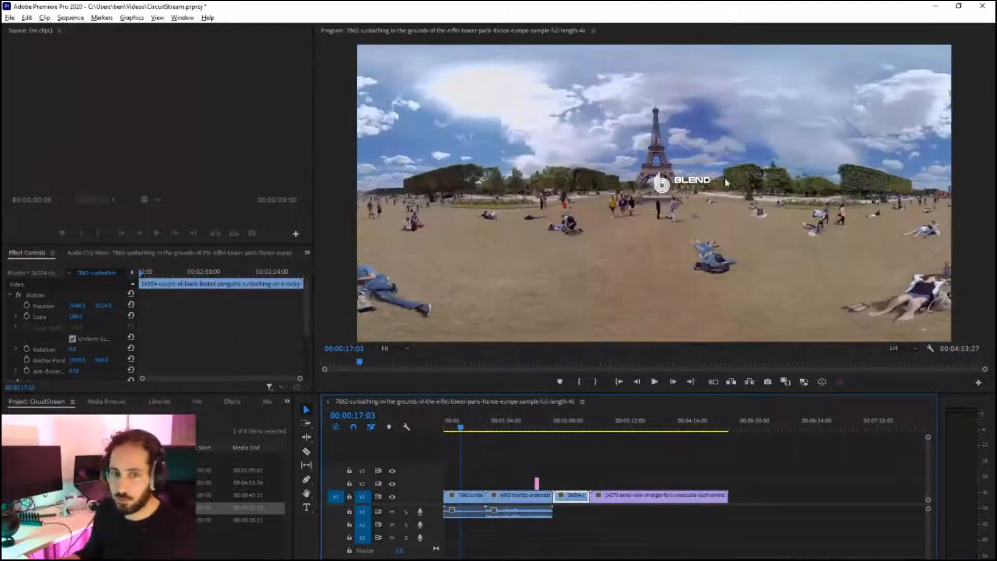
{"action": "left_click", "coordinate": [512, 427]}
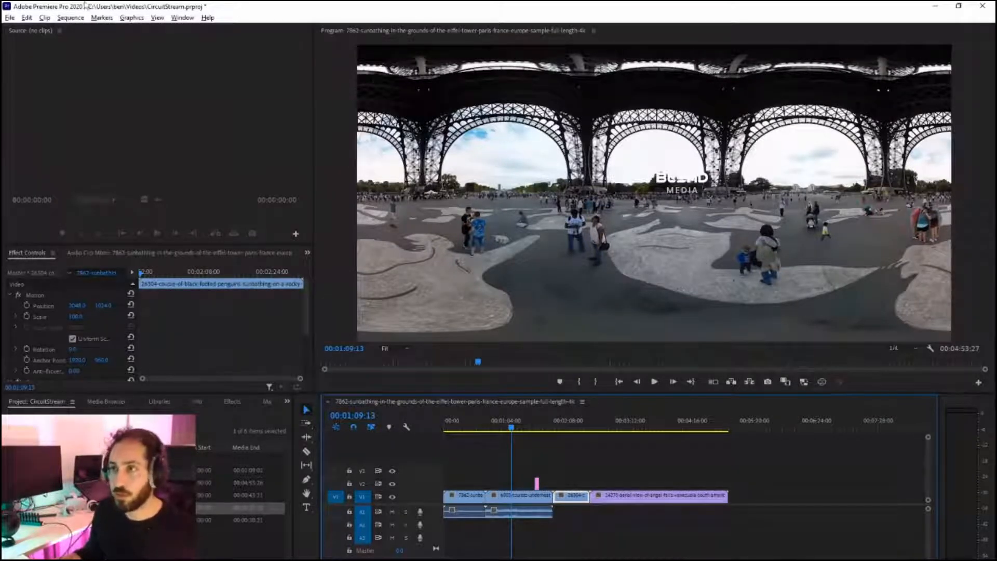
Set the VR projection in the sequence settings to Equirectangular and apply the settings
{"action": "left_click", "coordinate": [70, 18]}
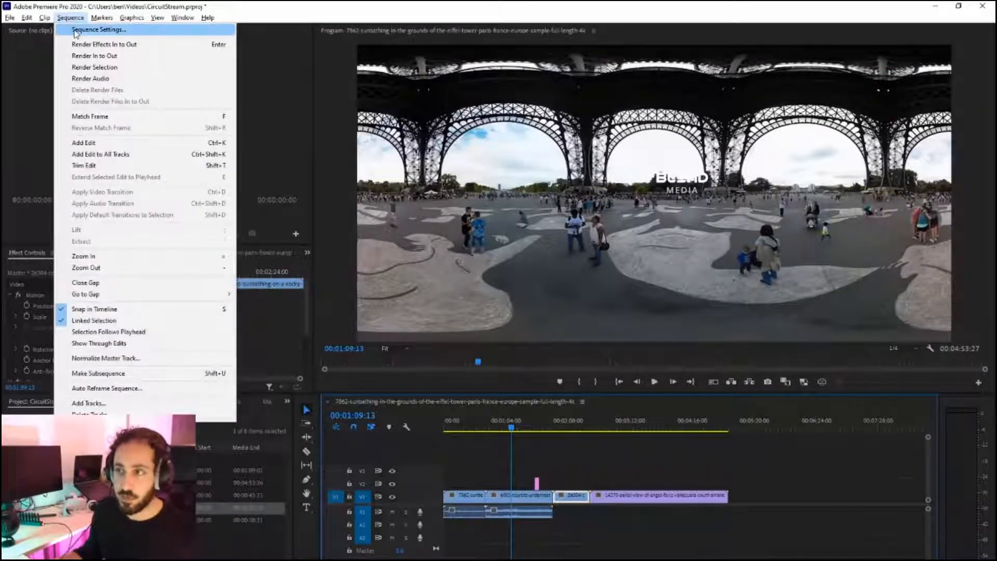
{"action": "left_click", "coordinate": [77, 29]}
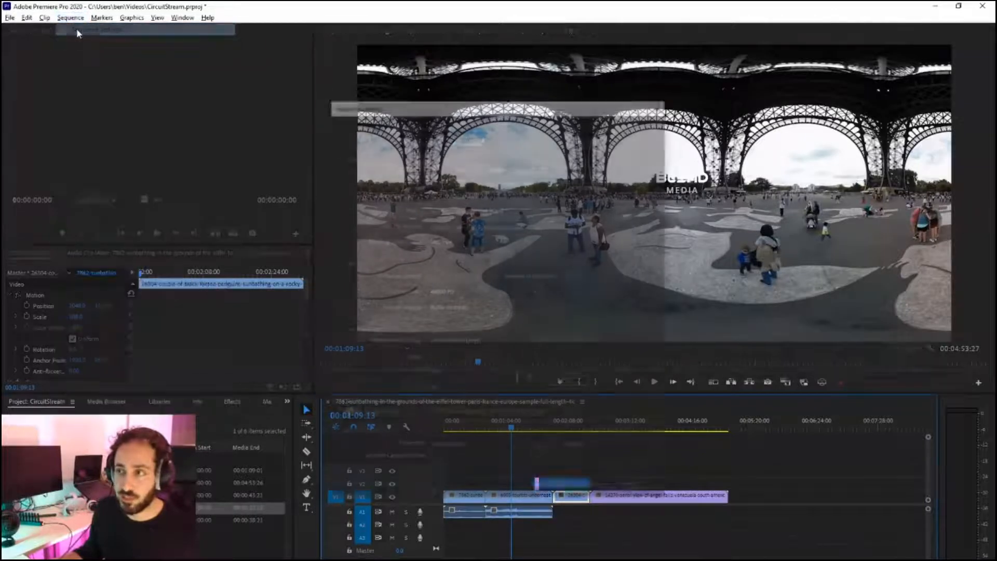
{"action": "left_click", "coordinate": [511, 447]}
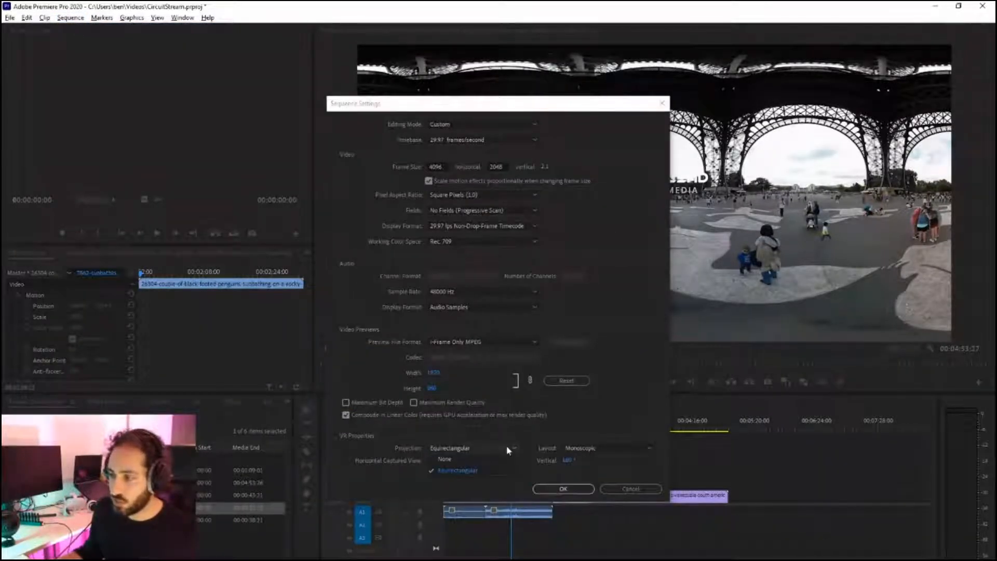
{"action": "left_click", "coordinate": [475, 471]}
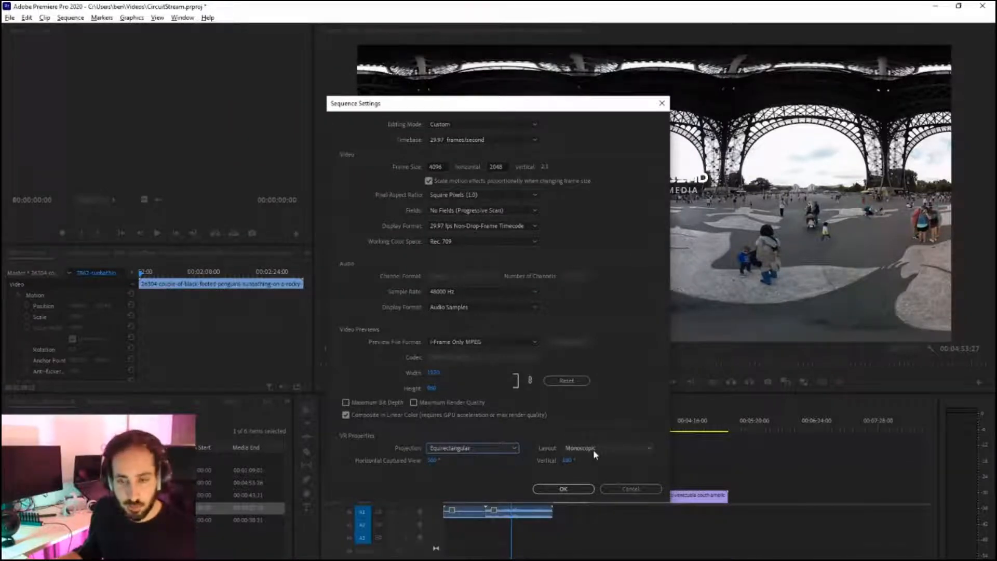
{"action": "left_click", "coordinate": [538, 488]}
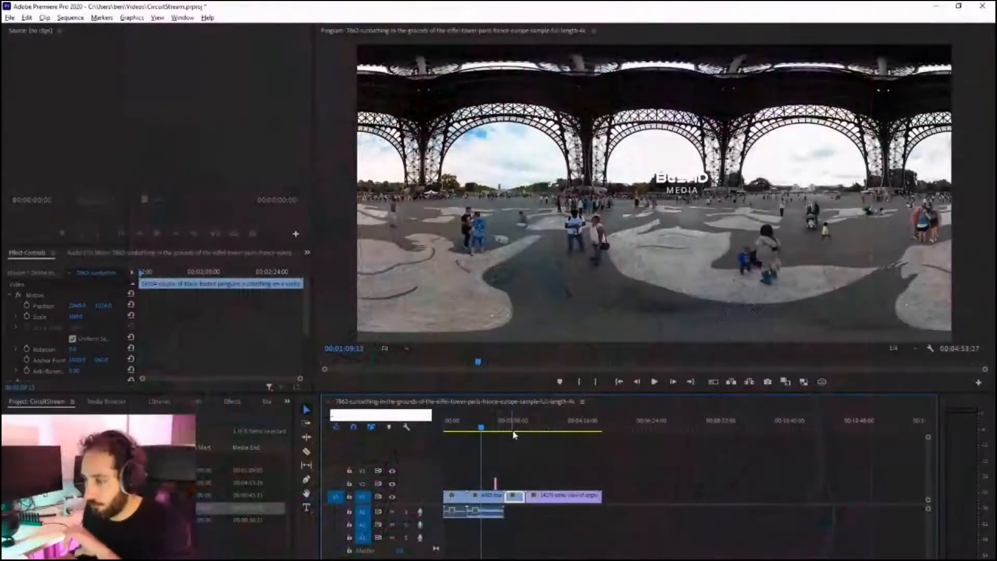
Locate the Toggle VR Video Display control in the Program monitor's button editor, and close the editor without changes
{"action": "left_click", "coordinate": [478, 425]}
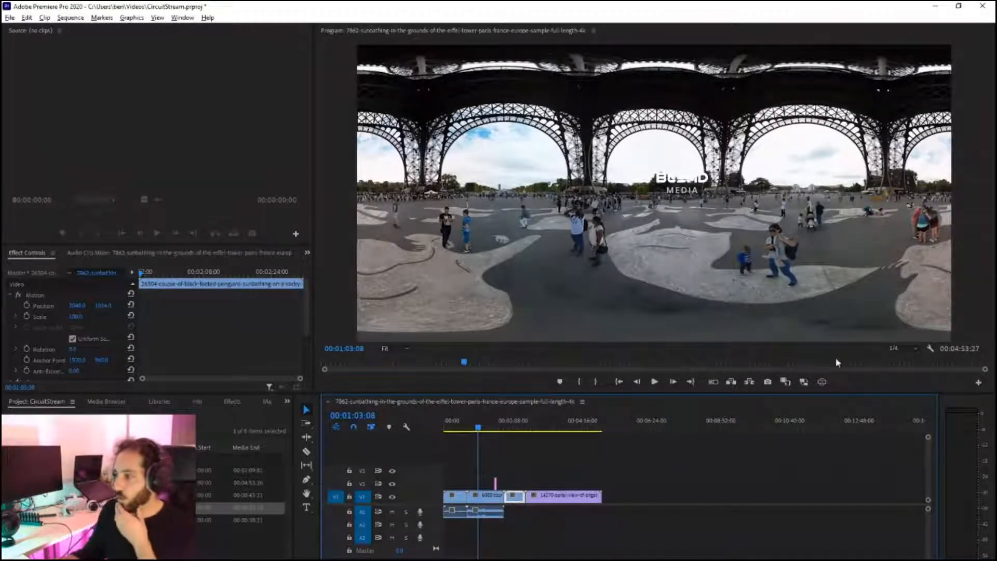
{"action": "left_click", "coordinate": [870, 388]}
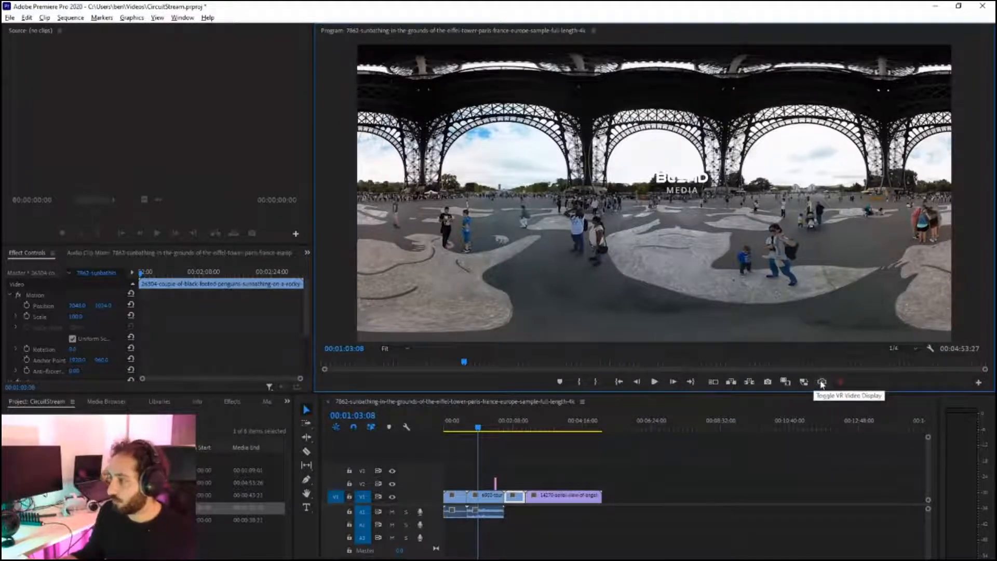
{"action": "left_click", "coordinate": [979, 383]}
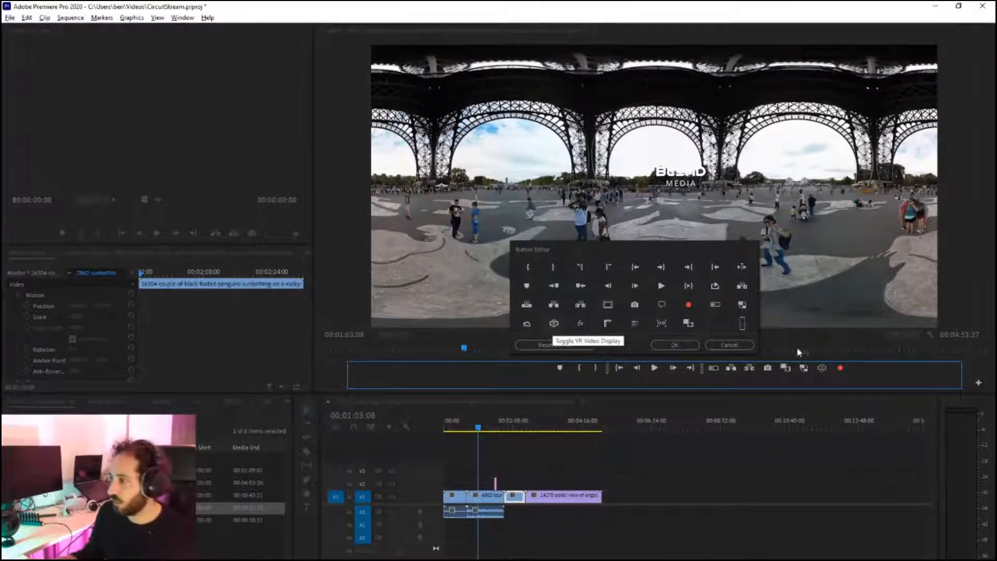
{"action": "left_click", "coordinate": [732, 344]}
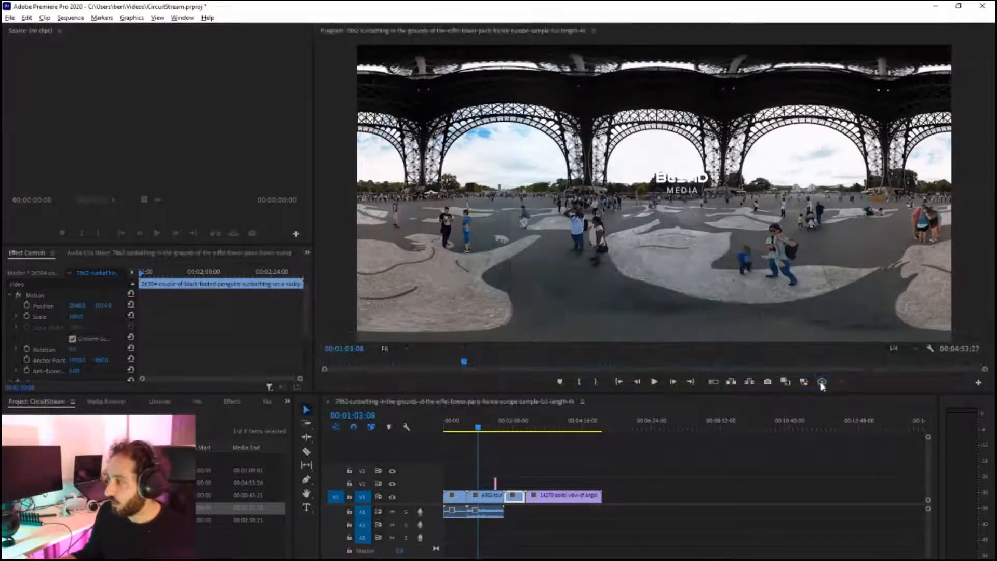
Look around the tourists underneath the Eiffel Tower clip in VR view, play it briefly, and return to the flat view
{"action": "left_click", "coordinate": [820, 382]}
{"action": "left_click_drag", "start_coordinate": [645, 225], "coordinate": [742, 231]}
{"action": "left_click_drag", "start_coordinate": [595, 247], "coordinate": [677, 236]}
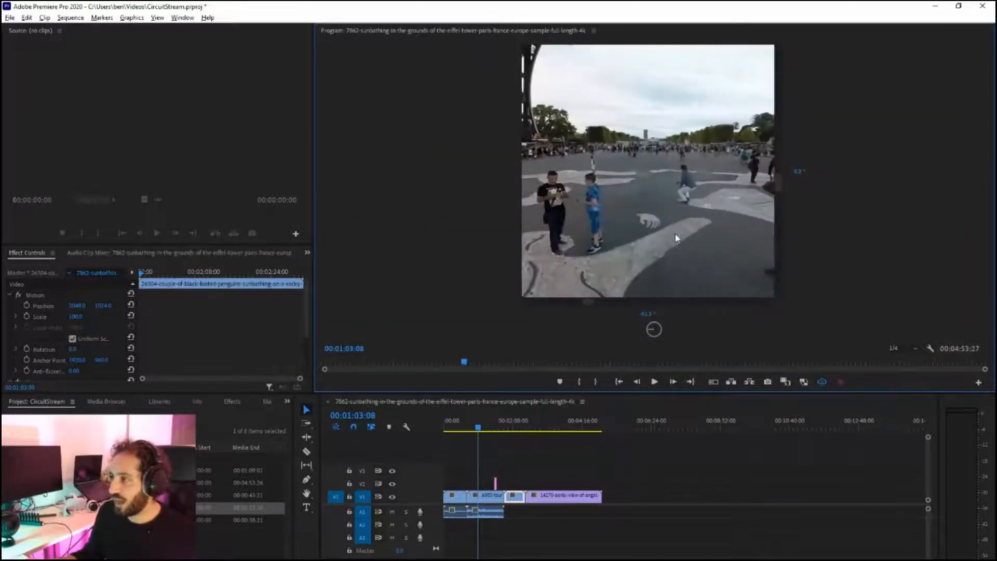
{"action": "left_click_drag", "start_coordinate": [591, 223], "coordinate": [663, 284]}
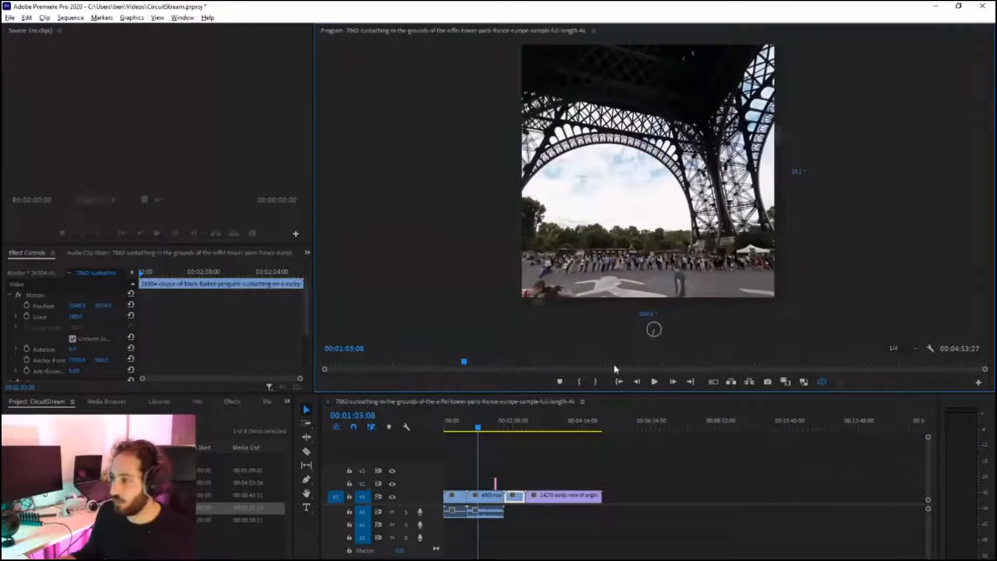
{"action": "left_click", "coordinate": [654, 382]}
{"action": "left_click_drag", "start_coordinate": [596, 213], "coordinate": [670, 195]}
{"action": "left_click", "coordinate": [821, 382]}
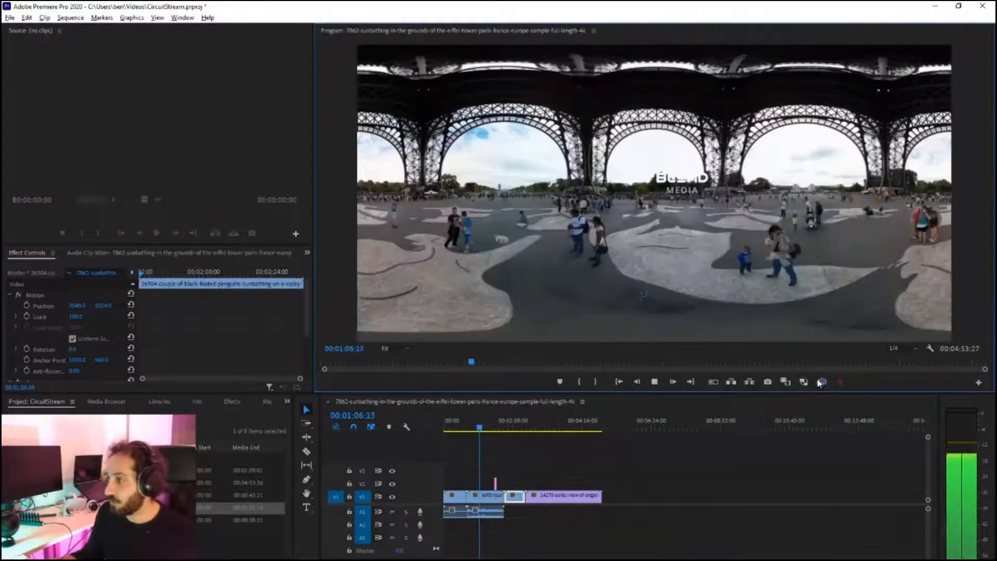
{"action": "left_click", "coordinate": [654, 382]}
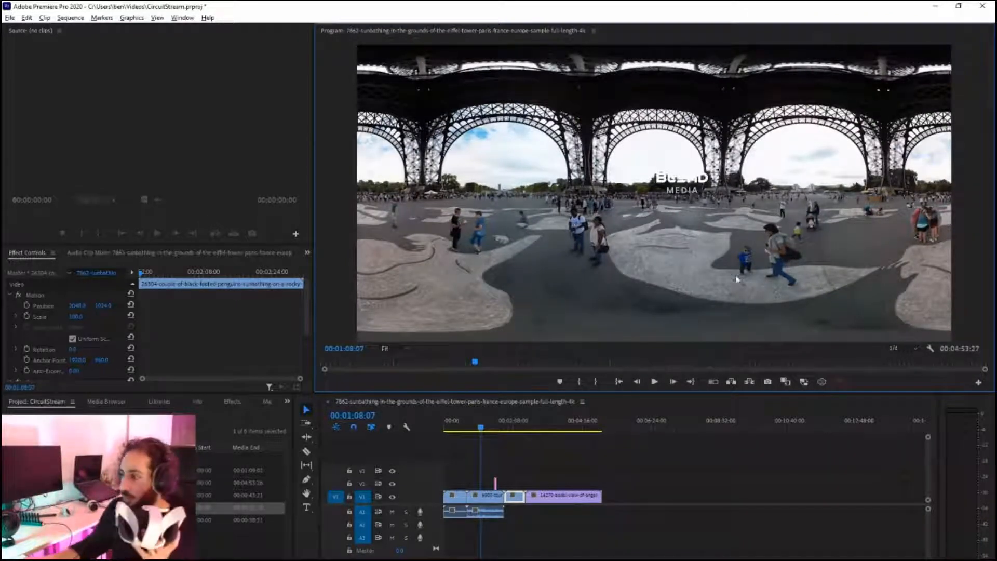
Locate the Adobe Immersive Environment option for the Program monitor, and dismiss the options without choosing it
{"action": "right_click", "coordinate": [719, 213]}
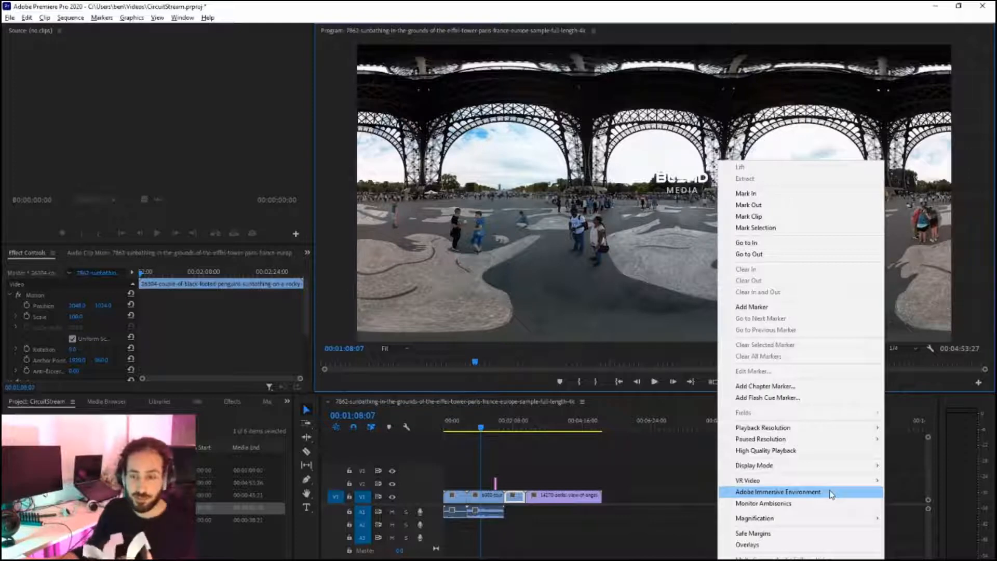
{"action": "left_click", "coordinate": [630, 233]}
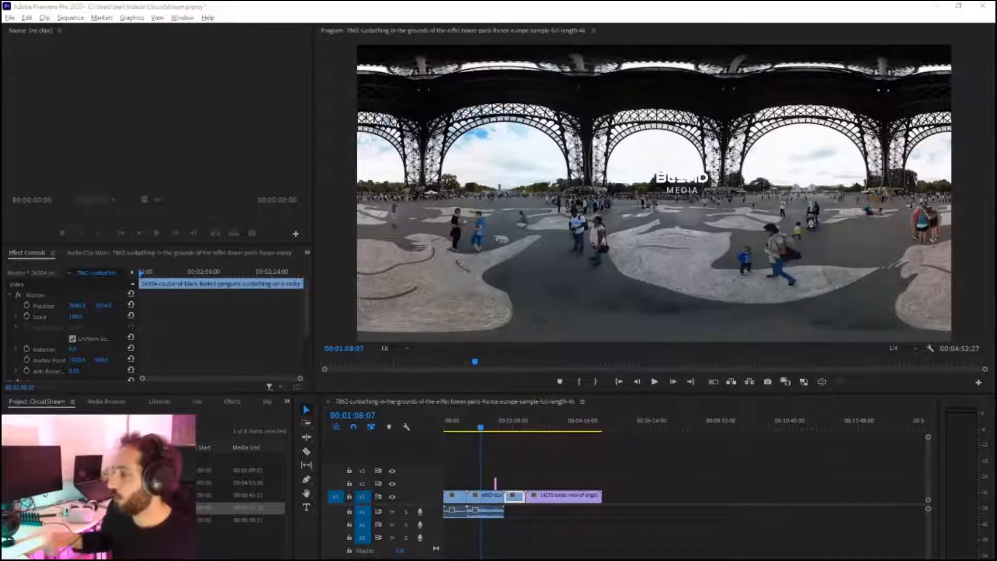
{"action": "left_click", "coordinate": [527, 469]}
Trim the start and end of the 14270 Angel Falls clip on track V1 to shorten it
{"action": "mouse_move", "coordinate": [566, 426]}
{"action": "left_mouse_down"}
{"action": "mouse_move", "coordinate": [544, 426]}
{"action": "mouse_move", "coordinate": [560, 426]}
{"action": "left_mouse_up"}
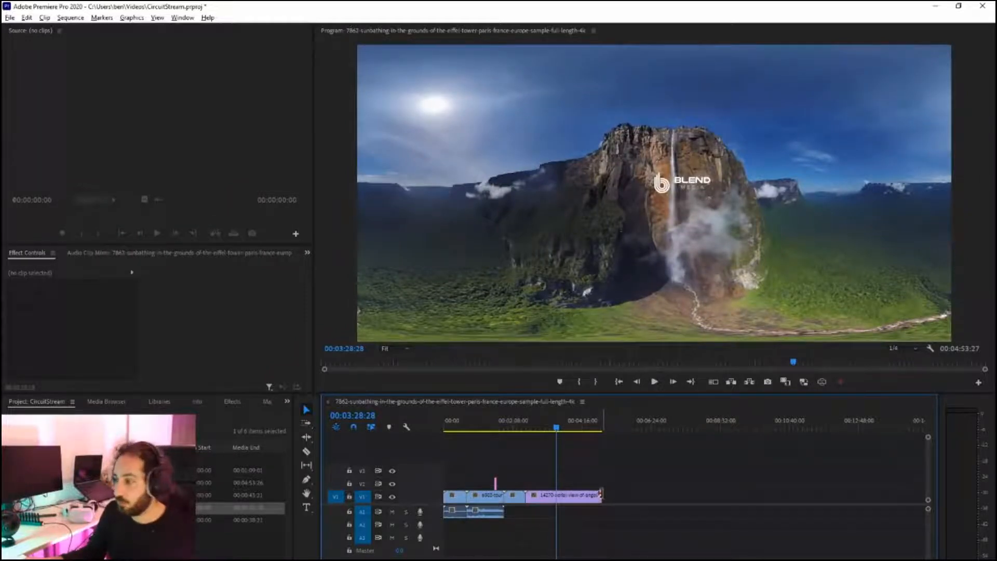
{"action": "left_click_drag", "start_coordinate": [600, 496], "coordinate": [534, 497]}
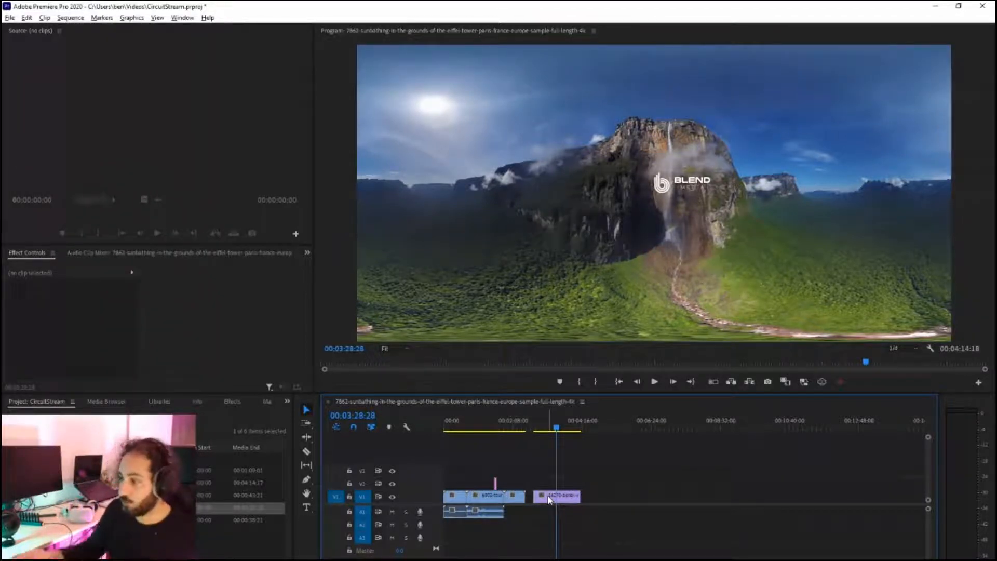
{"action": "left_click_drag", "start_coordinate": [558, 424], "coordinate": [543, 423]}
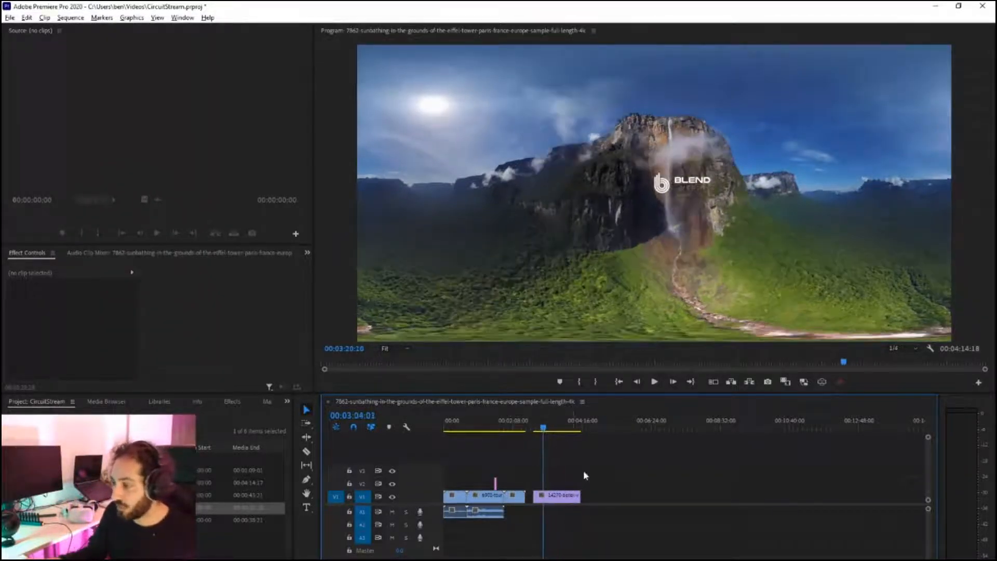
{"action": "left_click_drag", "start_coordinate": [579, 497], "coordinate": [542, 496]}
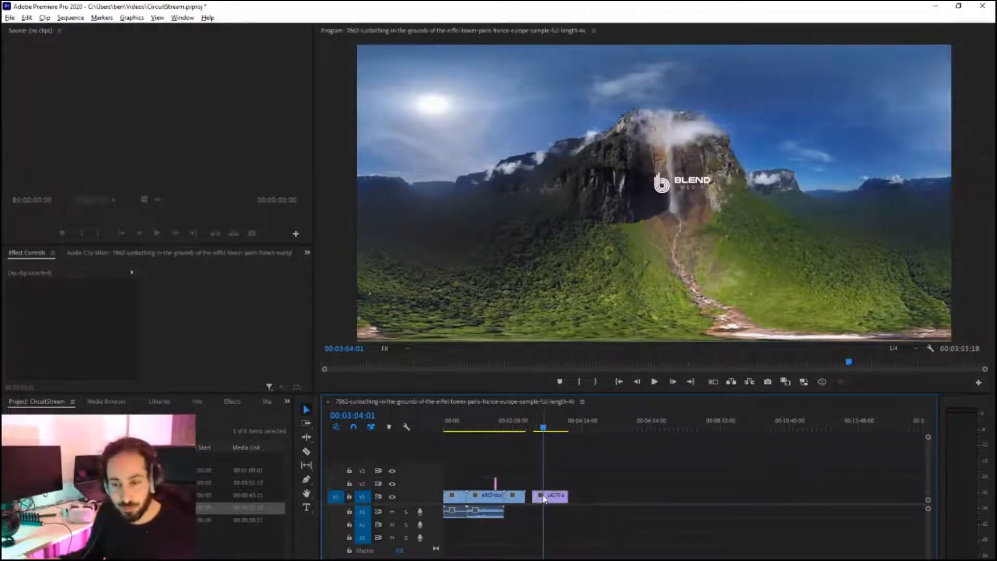
{"action": "mouse_move", "coordinate": [542, 429]}
{"action": "left_mouse_down"}
{"action": "mouse_move", "coordinate": [559, 430]}
{"action": "mouse_move", "coordinate": [552, 432]}
{"action": "left_mouse_up"}
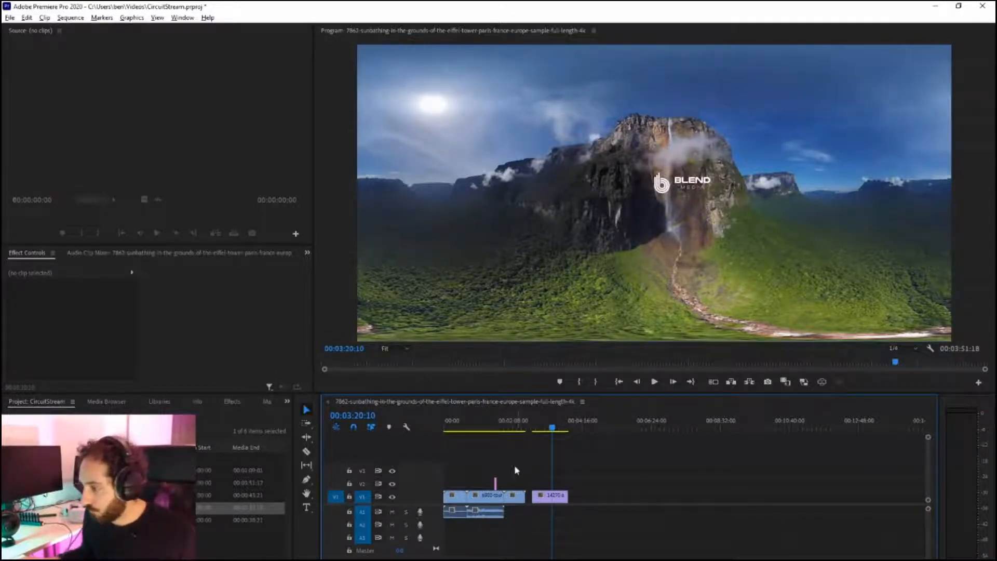
Delete the 14270 Angel Falls clip and the tourists underneath the Eiffel Tower clip from the timeline
{"action": "left_click", "coordinate": [552, 496]}
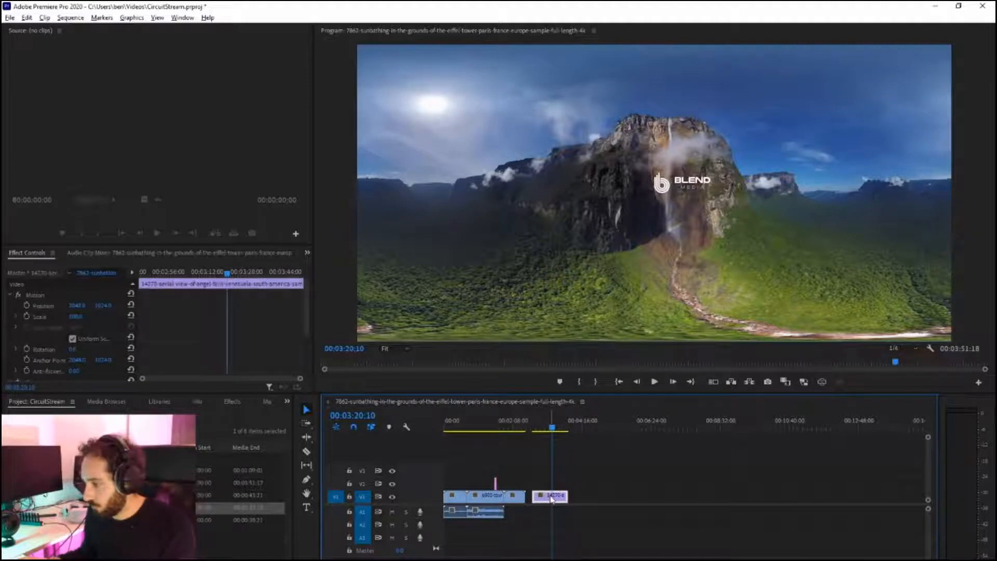
{"action": "key", "text": "Delete"}
{"action": "left_click", "coordinate": [493, 498]}
{"action": "left_click", "coordinate": [520, 423]}
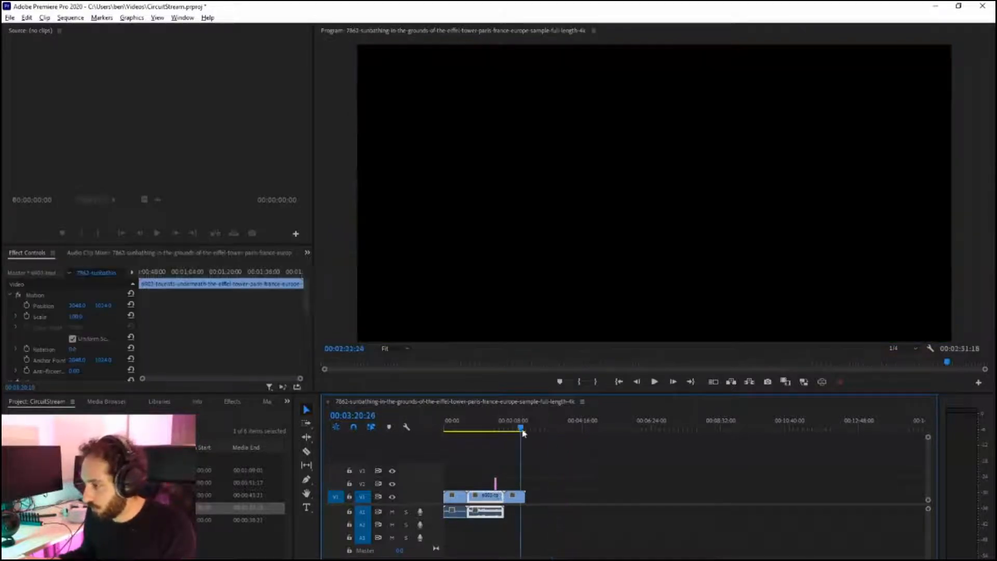
{"action": "key", "text": "Delete"}
{"action": "left_click", "coordinate": [512, 495]}
{"action": "key", "text": "Delete"}
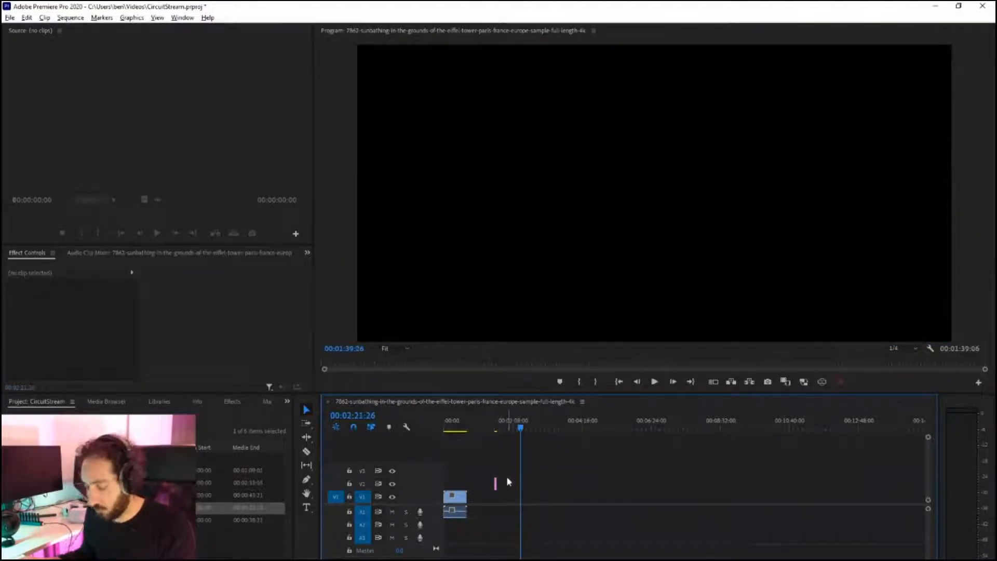
{"action": "key", "text": "ctrl+z"}
Delete the 7862 Eiffel Tower sunbathing clip and its audio from the start of the timeline
{"action": "left_click", "coordinate": [451, 423]}
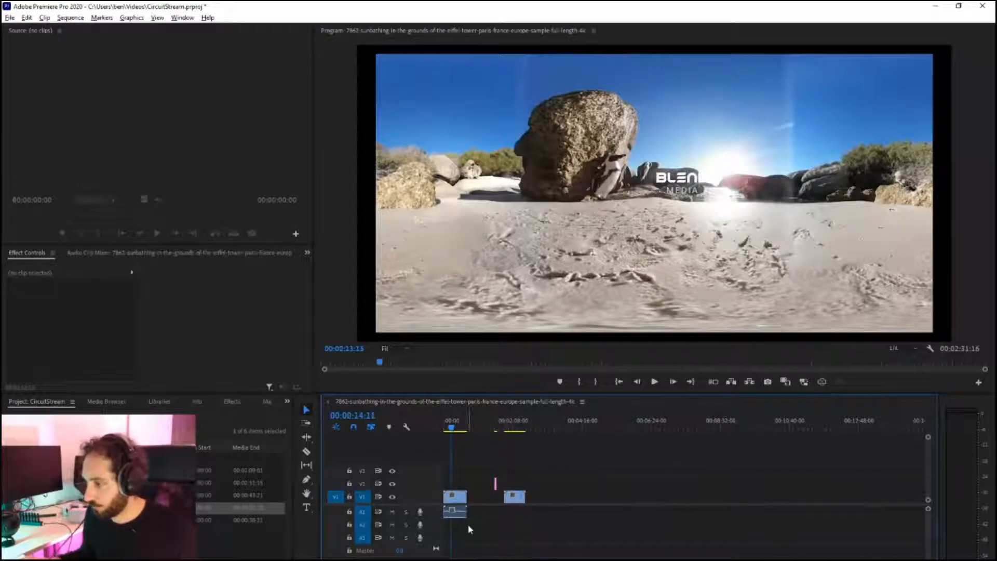
{"action": "left_click", "coordinate": [460, 505]}
{"action": "key", "text": "Delete"}
Examine the penguins beside the boulder in VR view while playing the clip, and return to the flat view with playback stopped
{"action": "left_click", "coordinate": [516, 421]}
{"action": "left_click_drag", "start_coordinate": [518, 421], "coordinate": [507, 425]}
{"action": "left_click", "coordinate": [820, 382]}
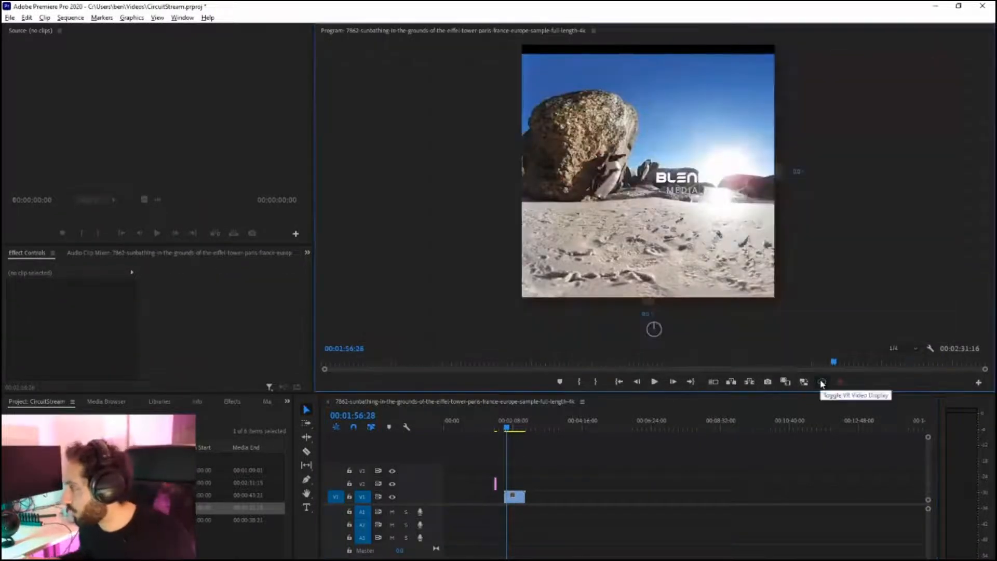
{"action": "left_click_drag", "start_coordinate": [622, 181], "coordinate": [642, 208]}
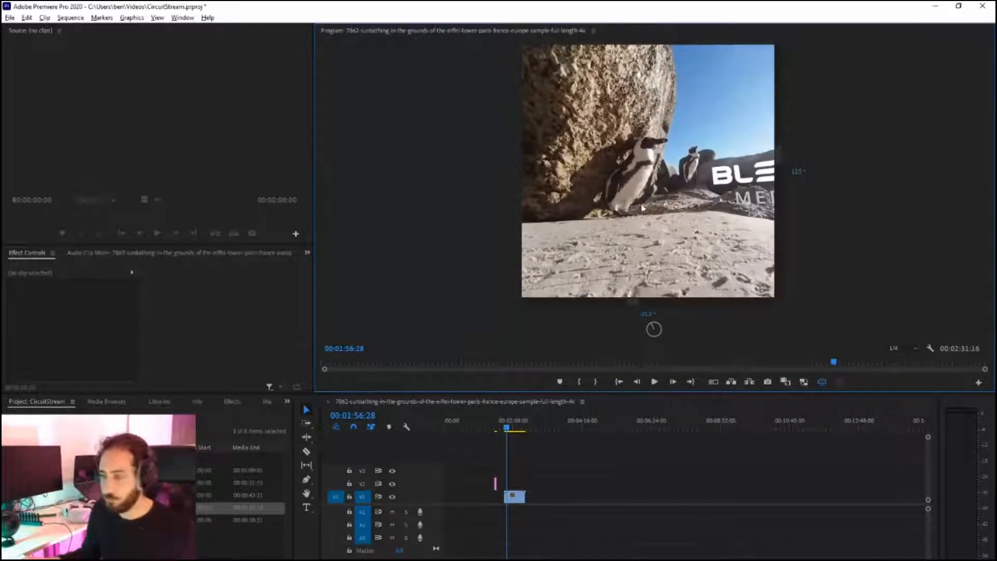
{"action": "left_click", "coordinate": [655, 382]}
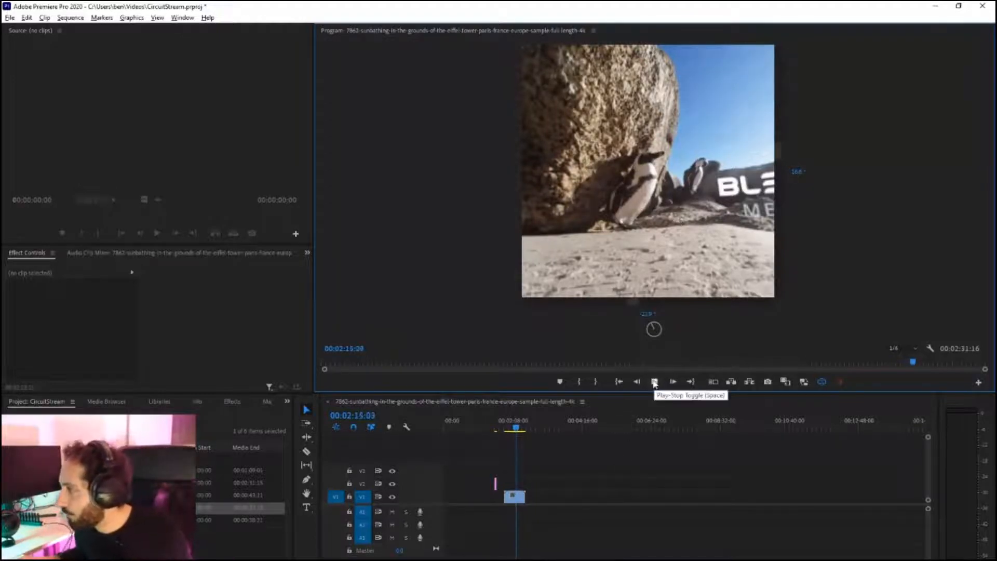
{"action": "left_click", "coordinate": [821, 382]}
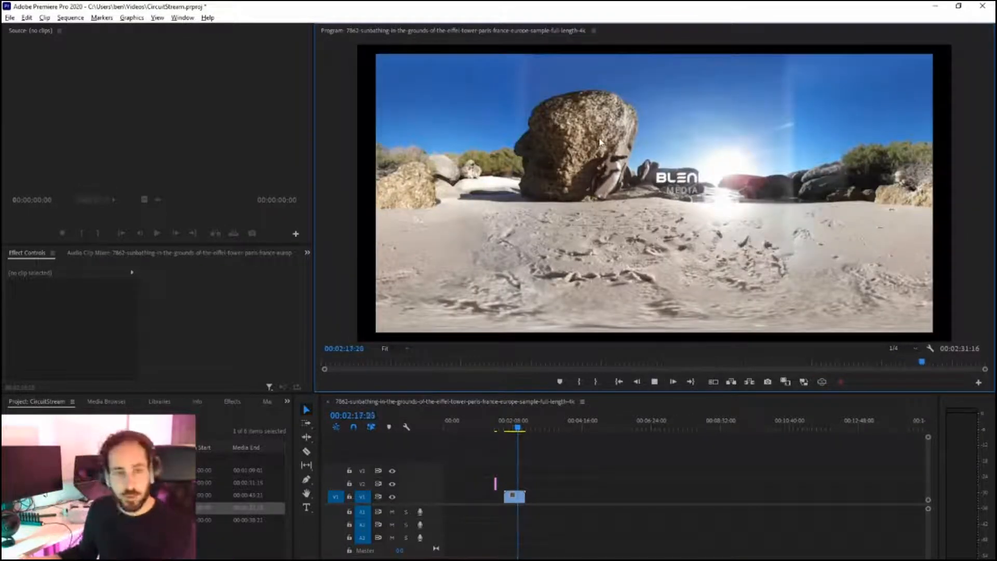
{"action": "left_click", "coordinate": [654, 382]}
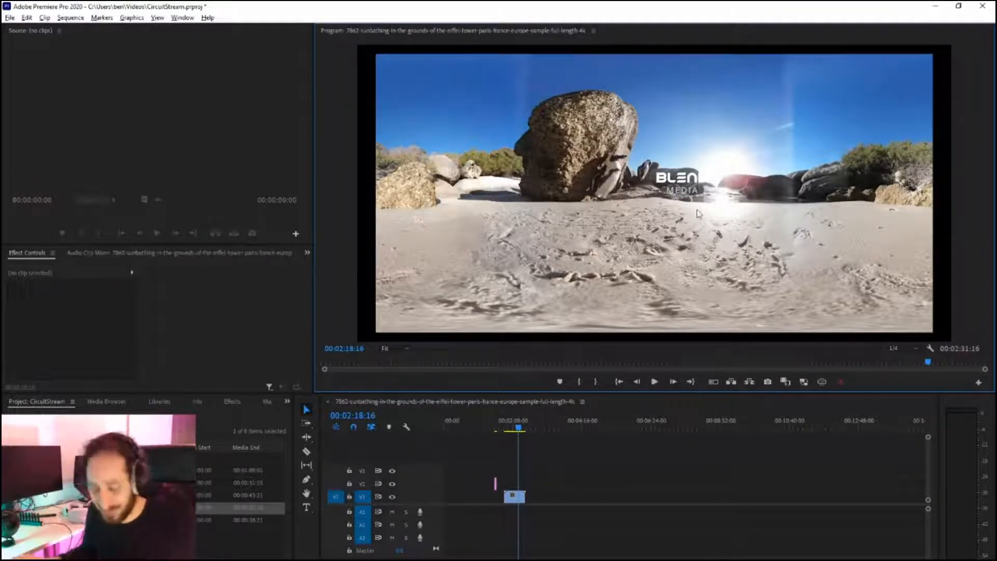
Add noun_Virtual Reality_866013.png from the Pictures folder to track V2 above the penguin clip, and set the playhead at 00:02:15:04
{"action": "key", "text": "alt+Tab"}
{"action": "key", "text": "alt+Tab"}
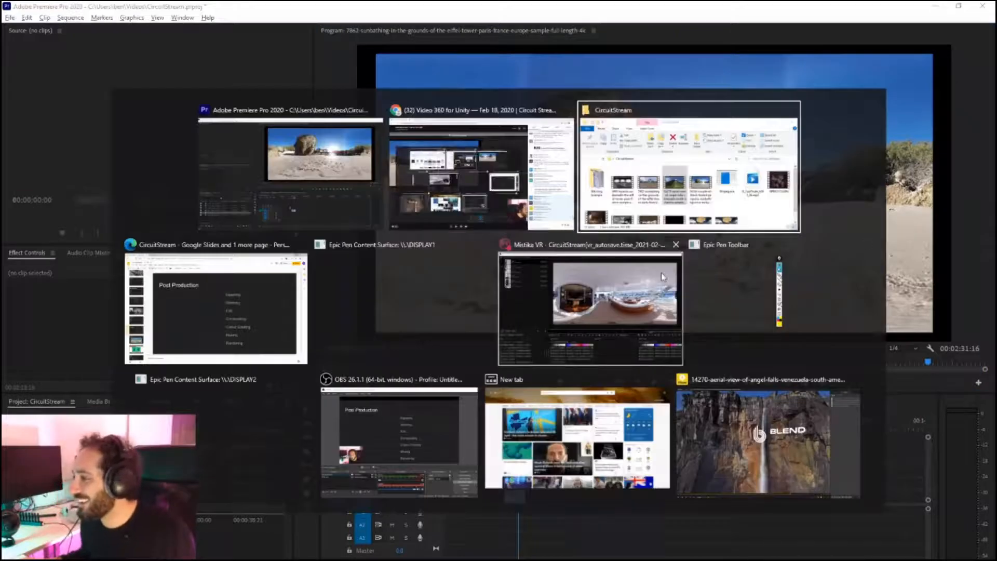
{"action": "key", "text": "alt+Tab"}
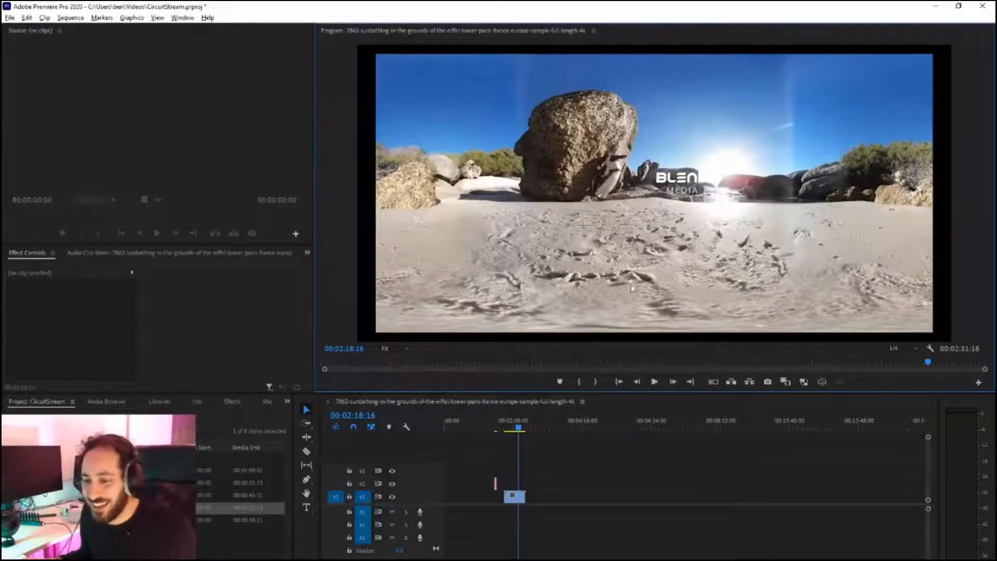
{"action": "key", "text": "alt+Tab"}
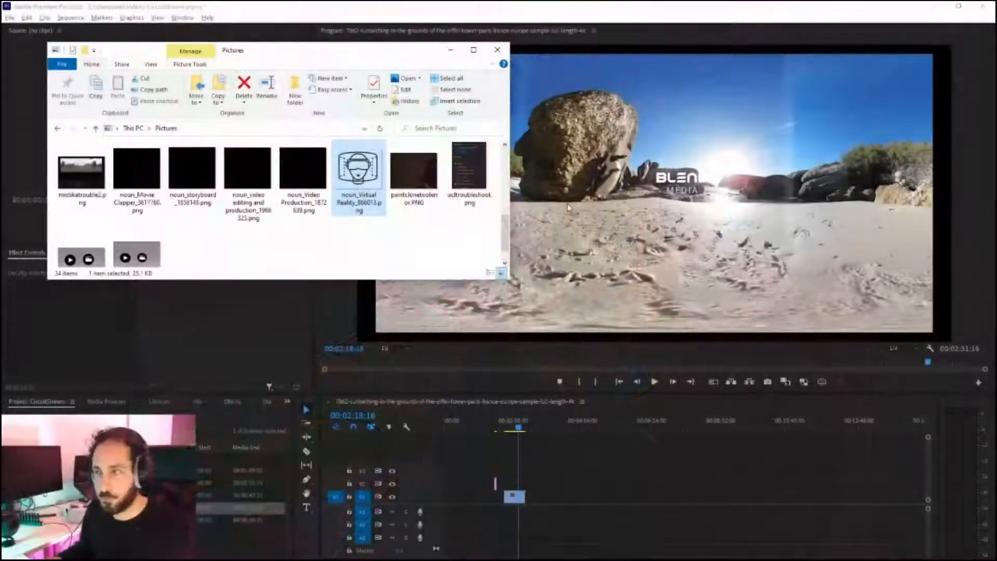
{"action": "left_click_drag", "start_coordinate": [358, 167], "coordinate": [518, 483]}
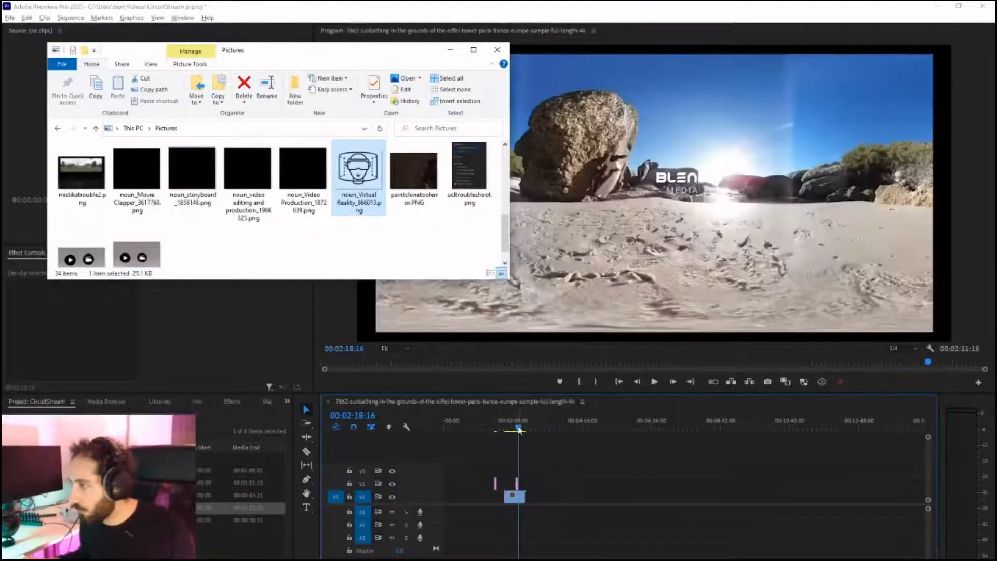
{"action": "left_click", "coordinate": [450, 50]}
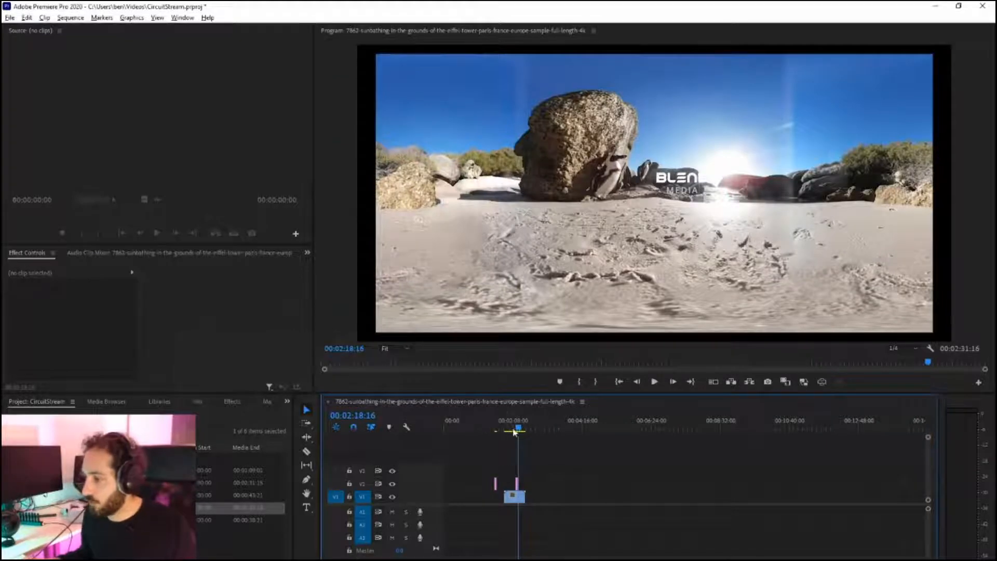
{"action": "left_click", "coordinate": [516, 429]}
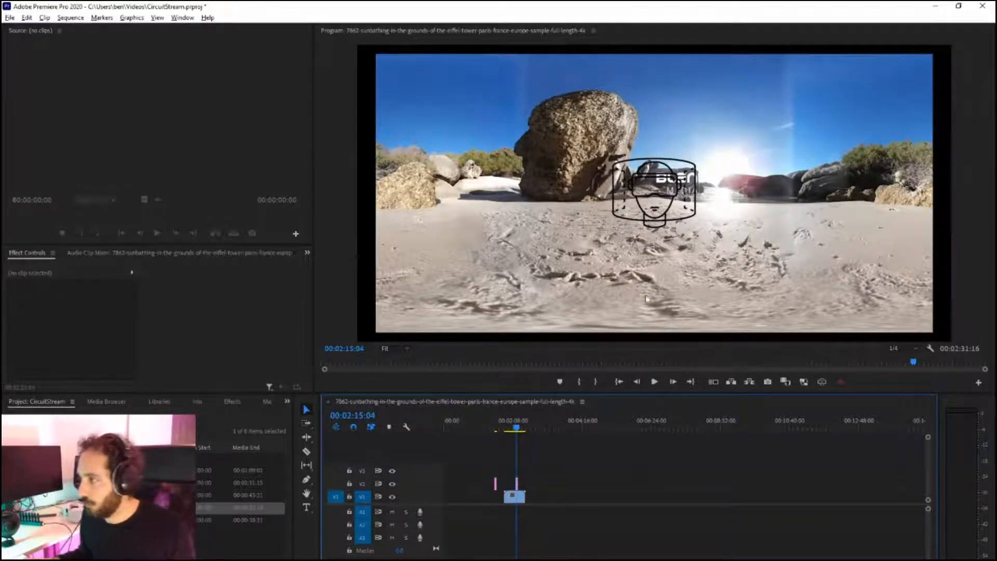
Reposition the headset image on track V2 to about 835, 1615, over the sand in the lower part of the frame
{"action": "left_click", "coordinate": [647, 207]}
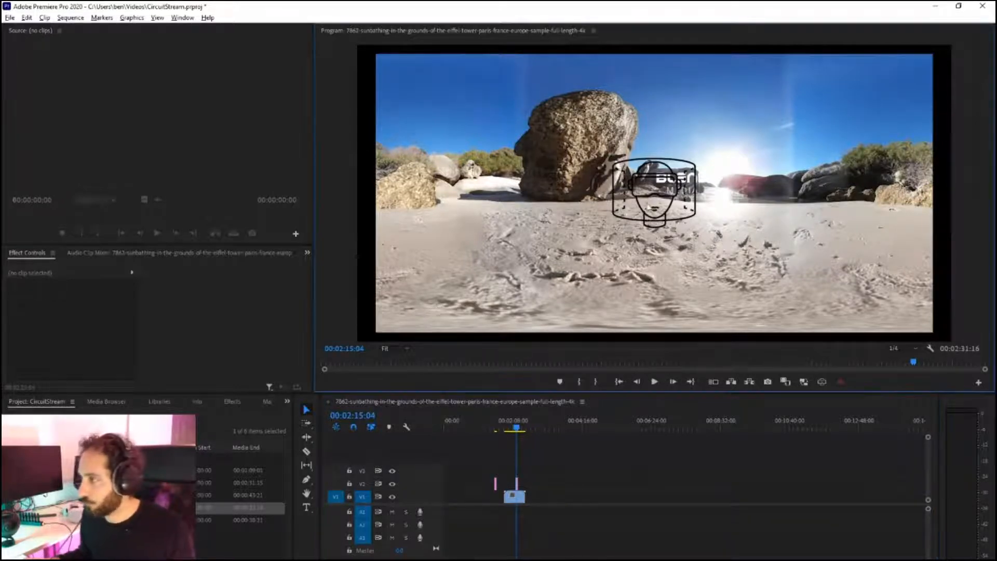
{"action": "left_click", "coordinate": [517, 484]}
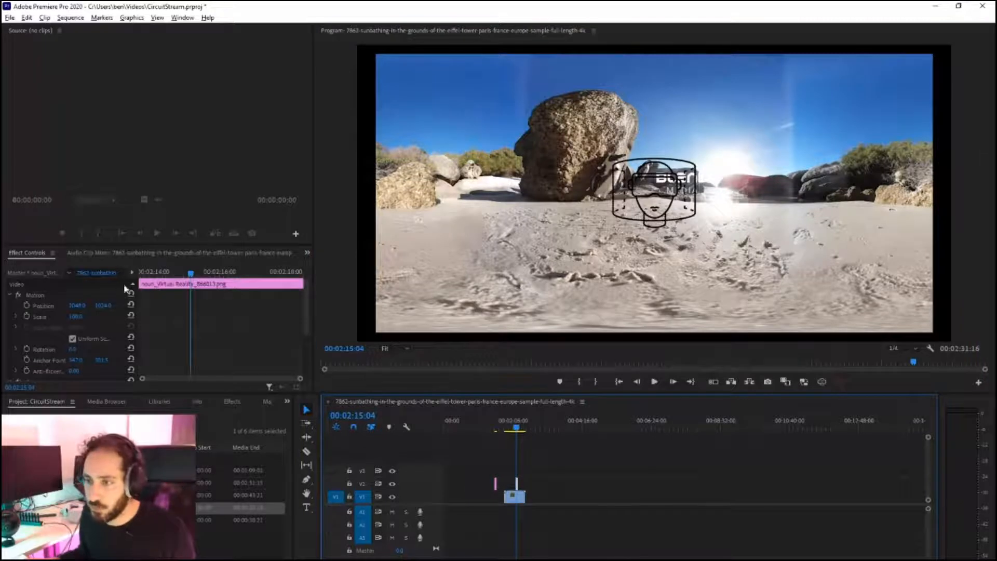
{"action": "left_click_drag", "start_coordinate": [82, 310], "coordinate": [5, 309]}
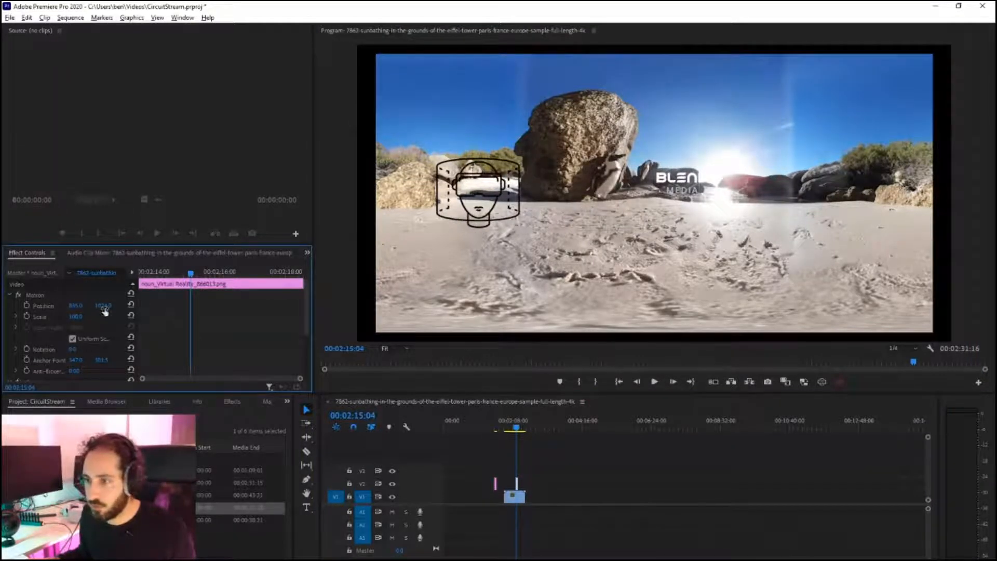
{"action": "left_click_drag", "start_coordinate": [104, 310], "coordinate": [164, 320]}
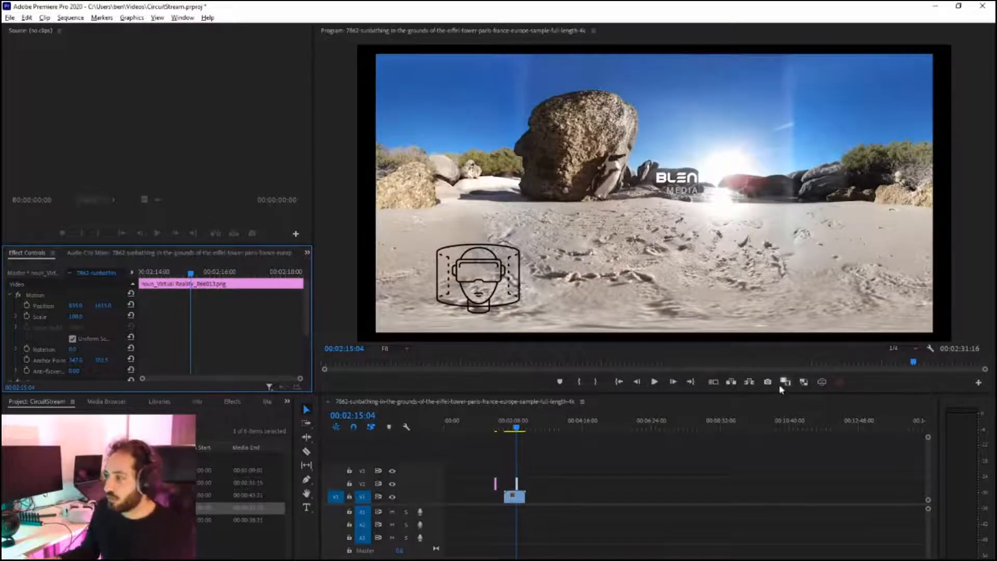
Examine the headset image on the sand in VR view by looking around it, and return to the flat view
{"action": "left_click", "coordinate": [821, 382]}
{"action": "left_click_drag", "start_coordinate": [696, 310], "coordinate": [593, 126]}
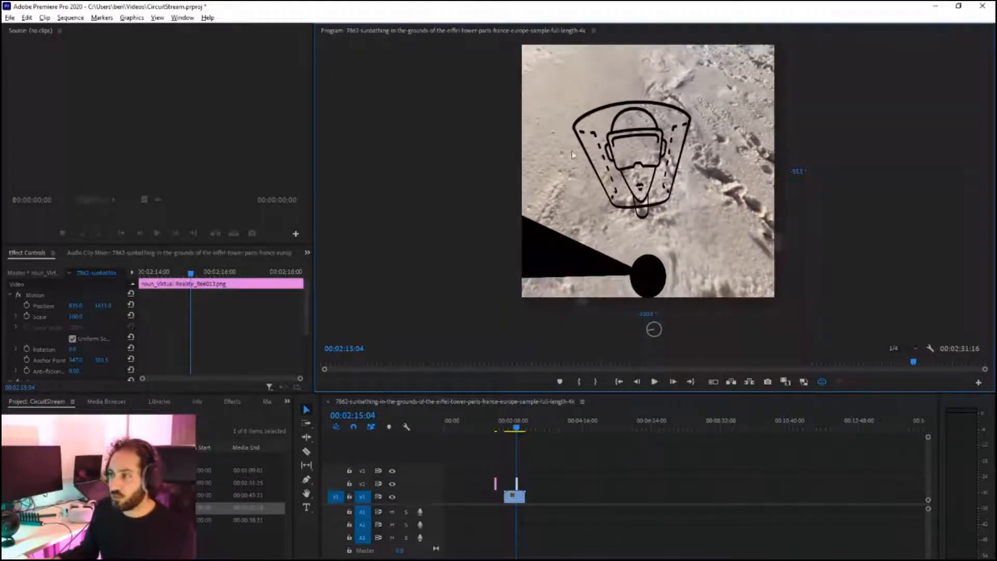
{"action": "left_click_drag", "start_coordinate": [643, 149], "coordinate": [574, 239]}
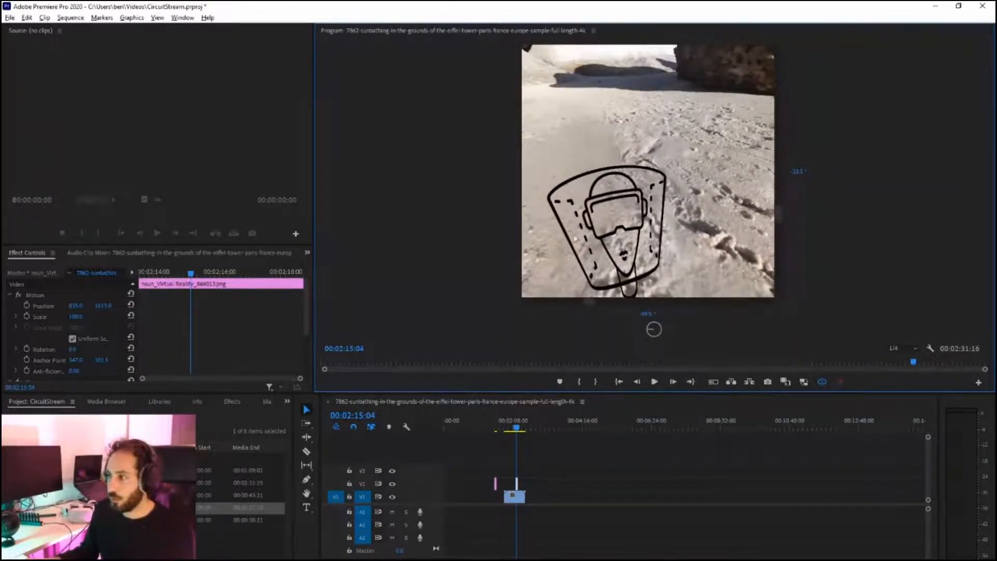
{"action": "left_click", "coordinate": [822, 382]}
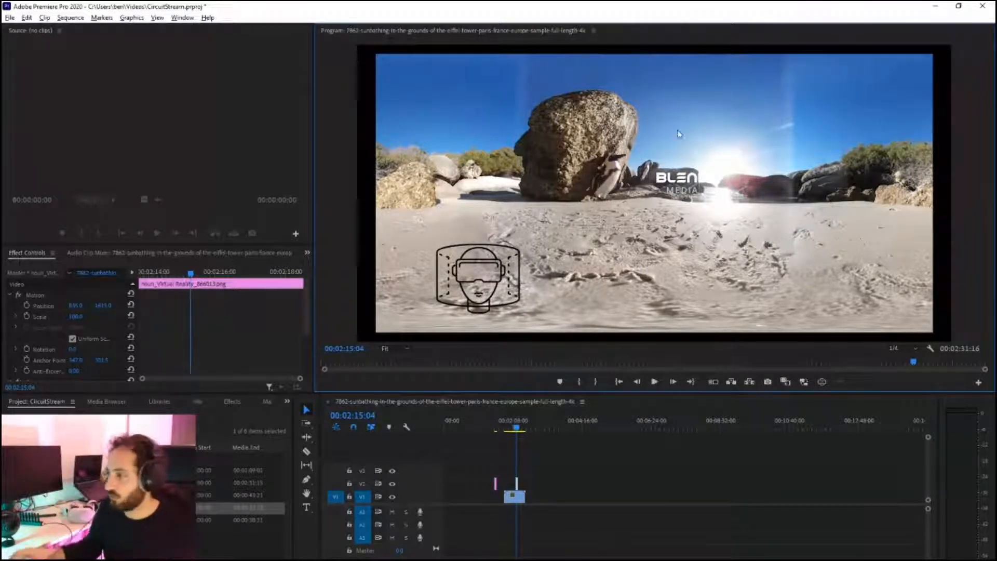
Scale the penguin clip on track V1 to the frame size of the sequence
{"action": "right_click", "coordinate": [517, 502]}
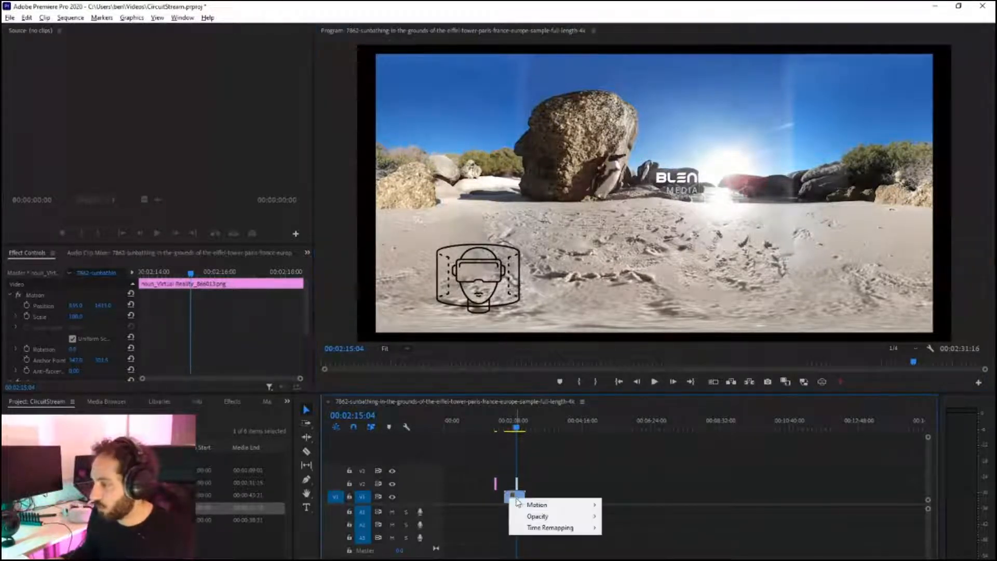
{"action": "left_click", "coordinate": [543, 497]}
{"action": "right_click", "coordinate": [515, 499]}
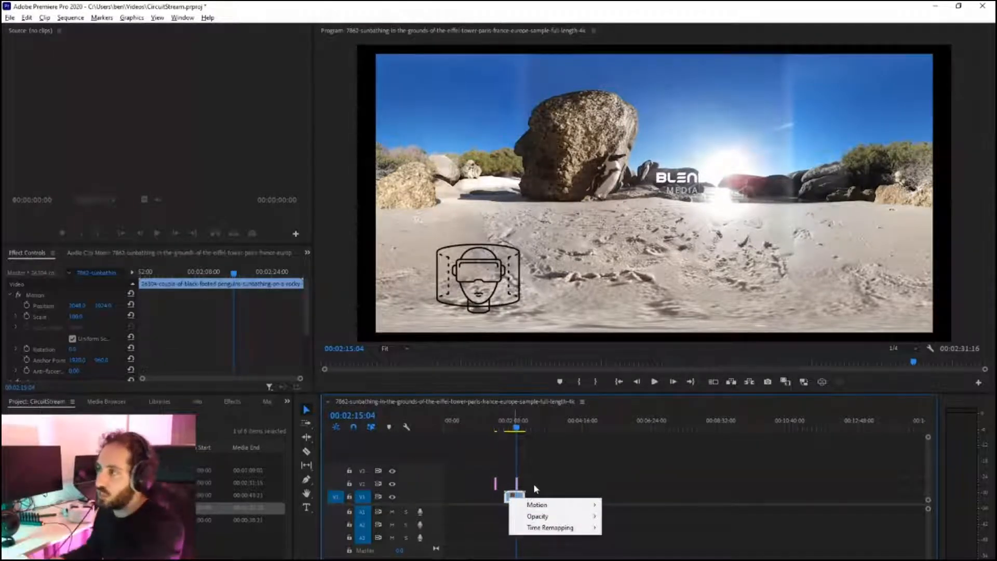
{"action": "left_click", "coordinate": [543, 495]}
{"action": "left_click", "coordinate": [514, 497]}
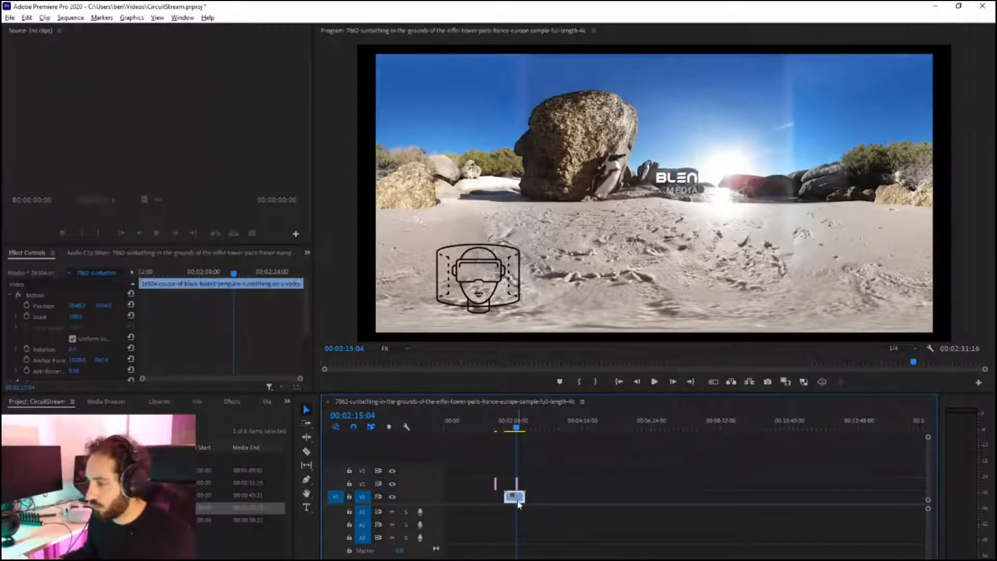
{"action": "right_click", "coordinate": [521, 503]}
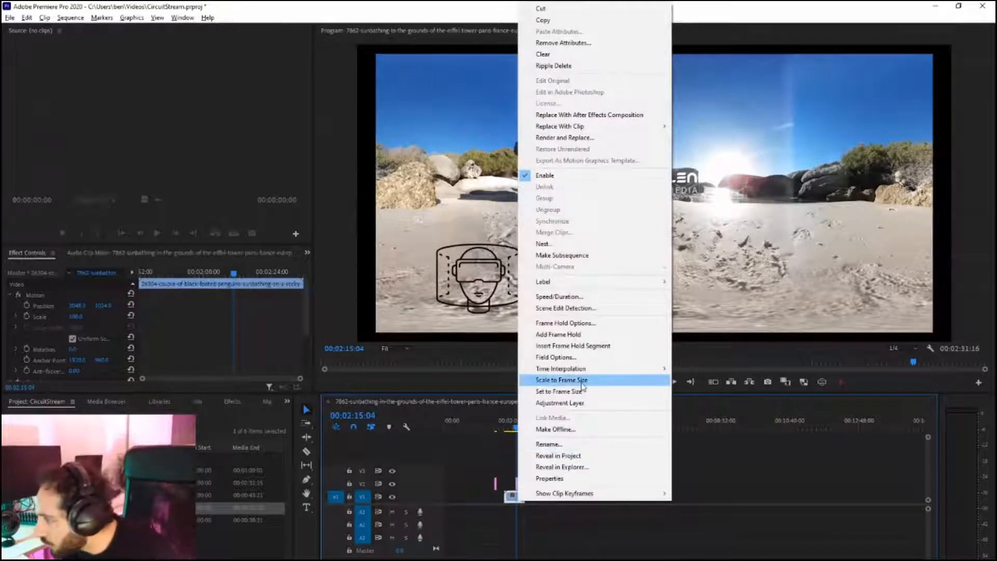
{"action": "left_click", "coordinate": [561, 379]}
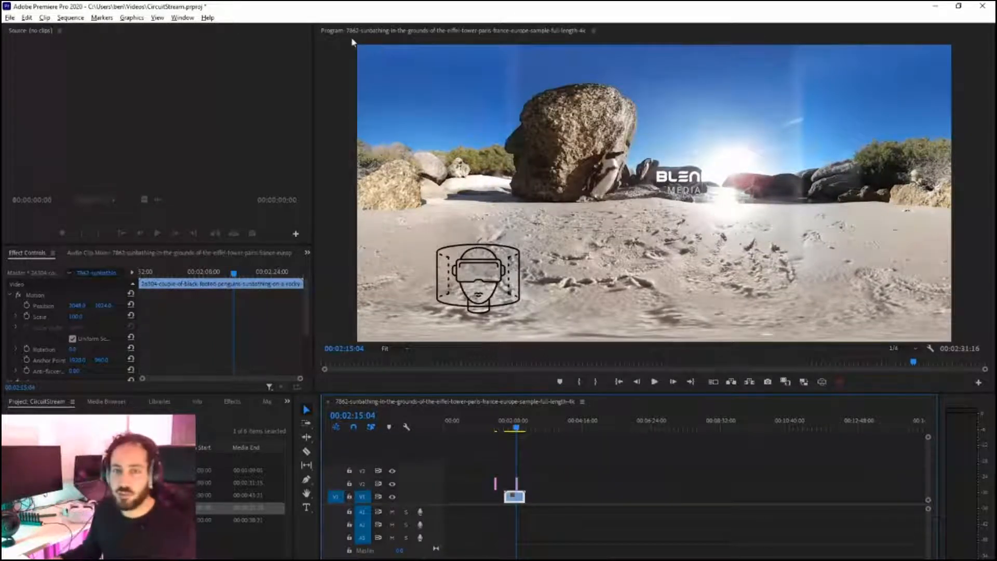
Check the rescaled penguin clip and the headset image in VR view, and switch back to the flat view
{"action": "left_click", "coordinate": [821, 382]}
{"action": "left_click_drag", "start_coordinate": [661, 102], "coordinate": [526, 160]}
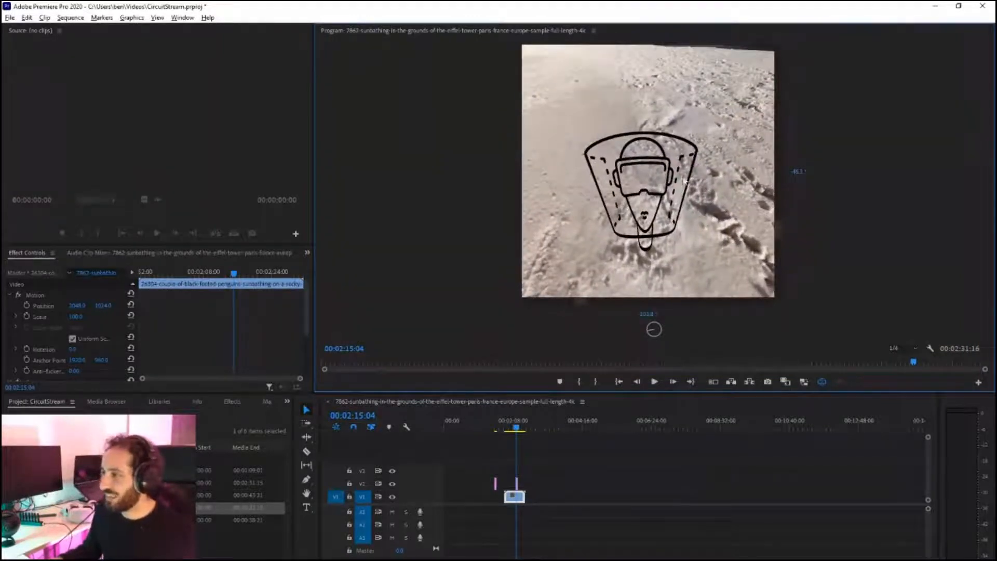
{"action": "left_click", "coordinate": [822, 382]}
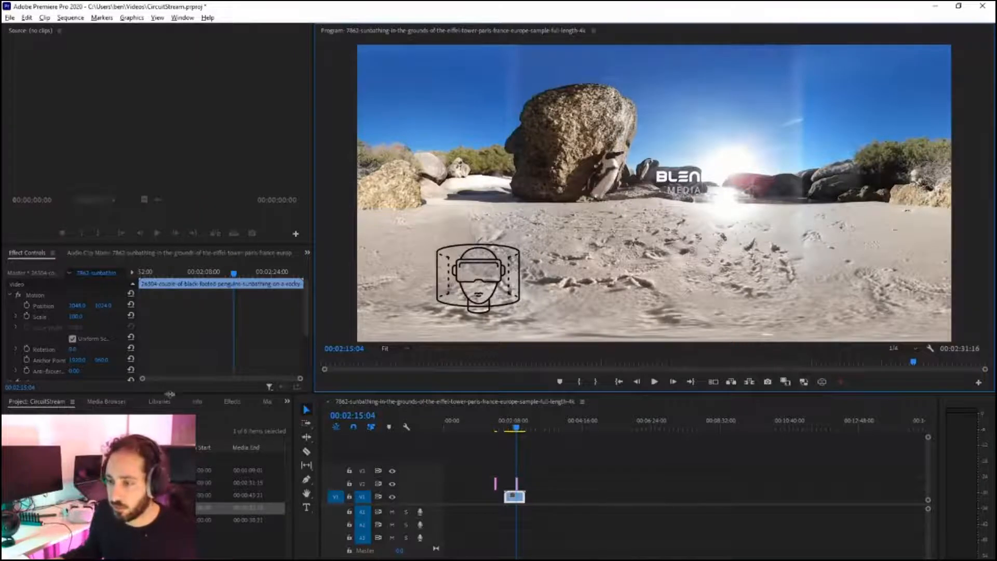
Search the effects for "immersive" and reposition the Premiere Pro window in front of Mistika VR to uncover the effects list
{"action": "left_click", "coordinate": [232, 401]}
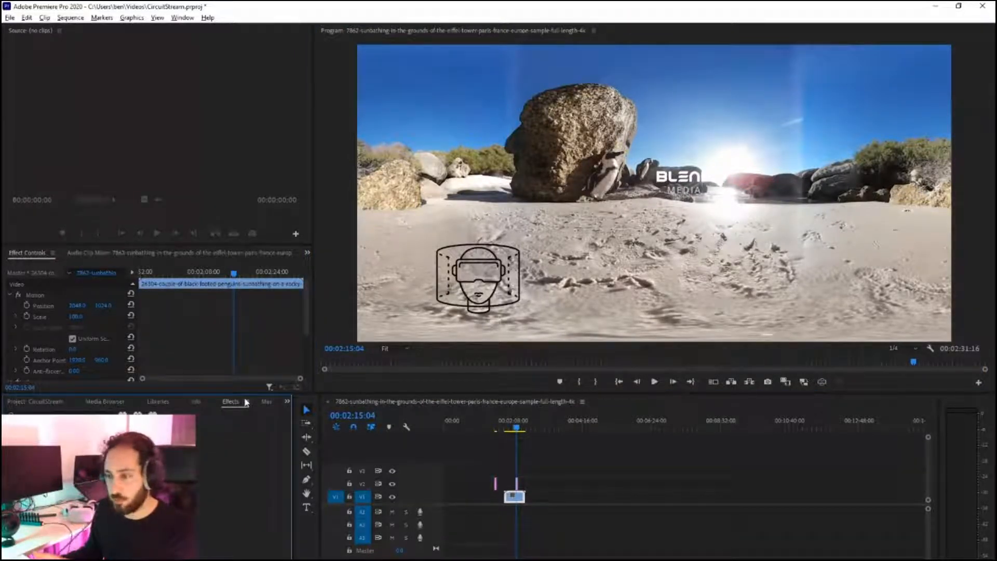
{"action": "left_click", "coordinate": [75, 414]}
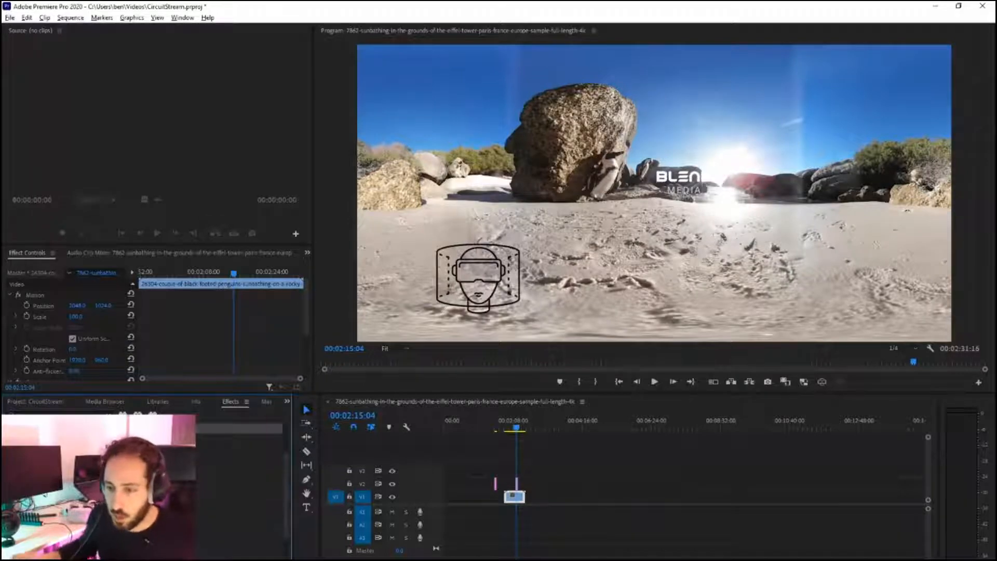
{"action": "left_click_drag", "start_coordinate": [527, 6], "coordinate": [711, 0]}
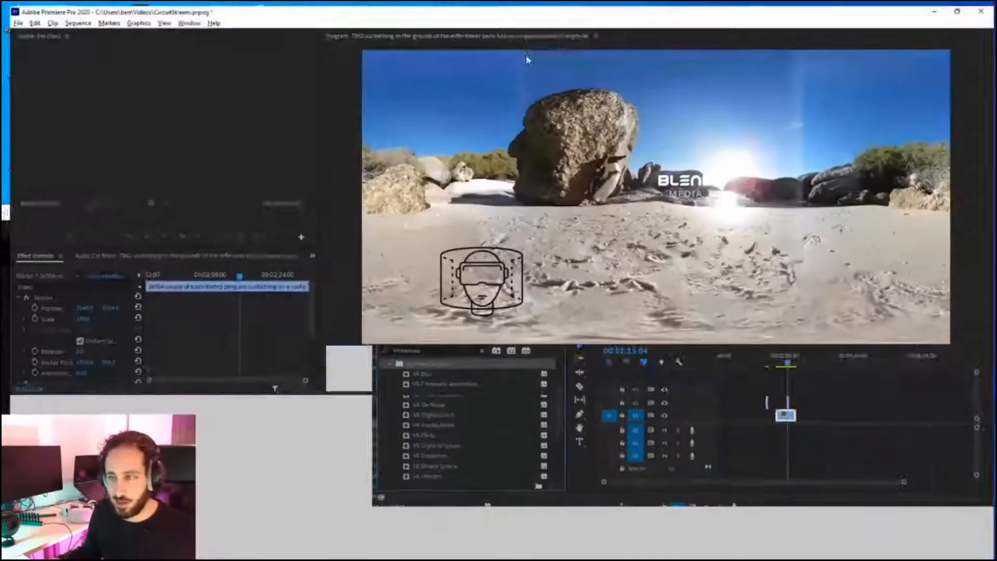
{"action": "left_click_drag", "start_coordinate": [591, 6], "coordinate": [89, 188]}
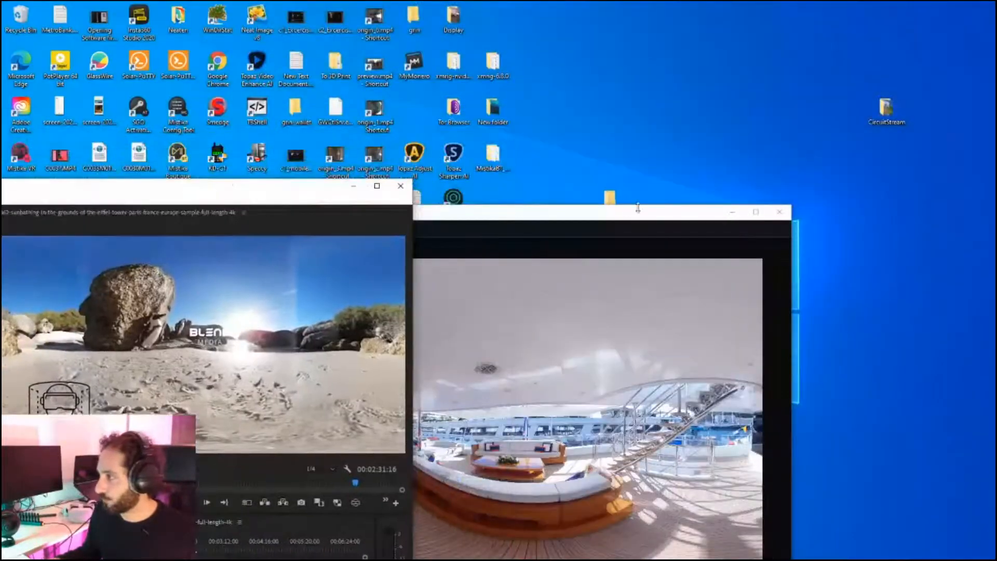
{"action": "left_click", "coordinate": [770, 217]}
{"action": "key", "text": "alt+Tab"}
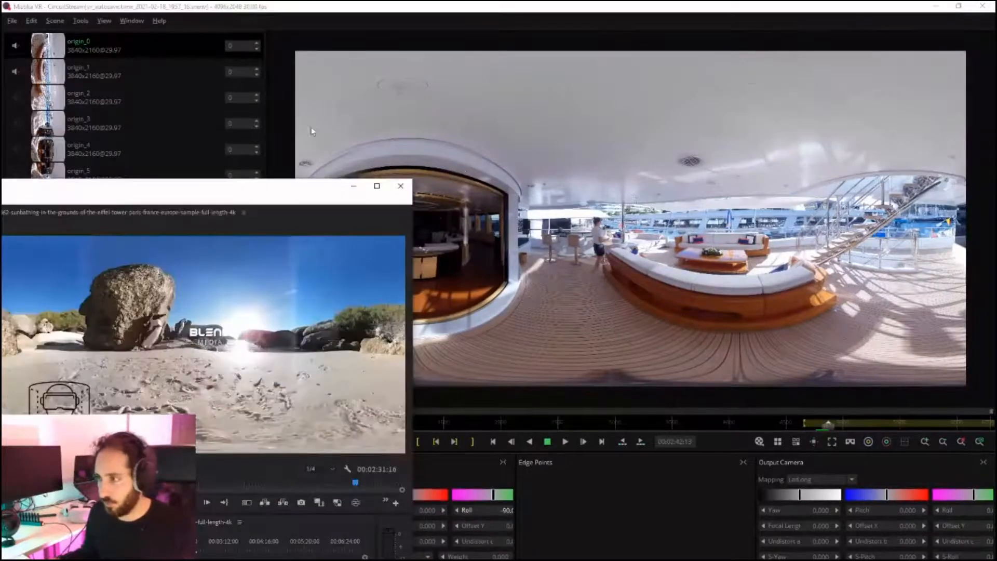
{"action": "left_click_drag", "start_coordinate": [232, 192], "coordinate": [652, 26]}
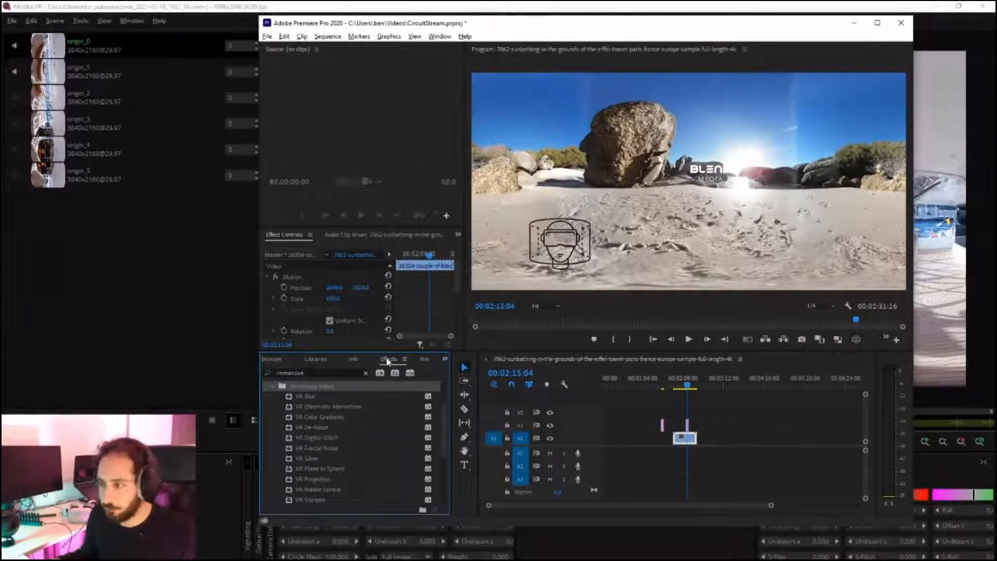
Try to apply the VR Plane to Sphere effect from the Immersive Video effects to the headset image on track V2
{"action": "left_click", "coordinate": [328, 374]}
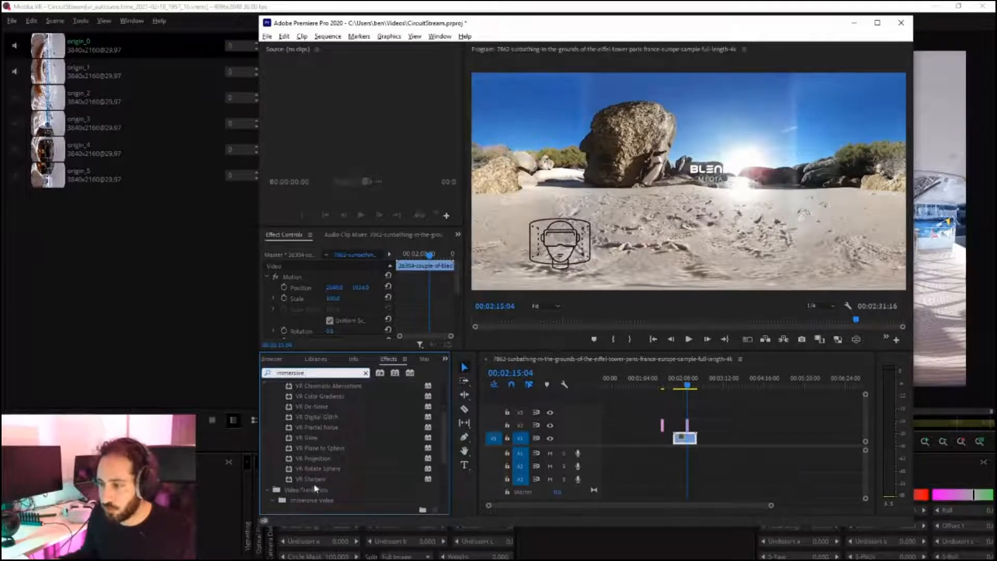
{"action": "scroll", "coordinate": [345, 468], "scroll_direction": "down", "scroll_amount": 1}
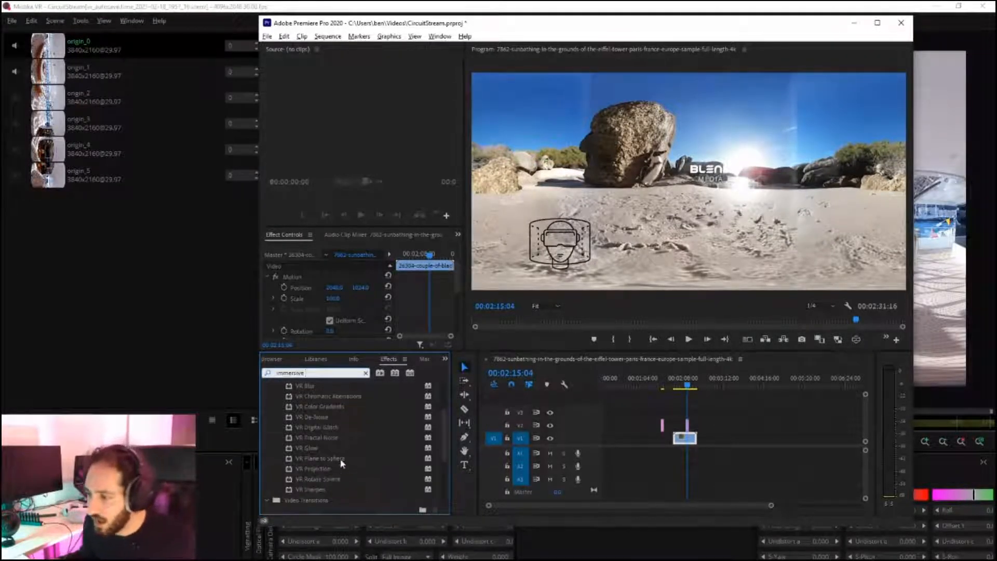
{"action": "left_click", "coordinate": [332, 459]}
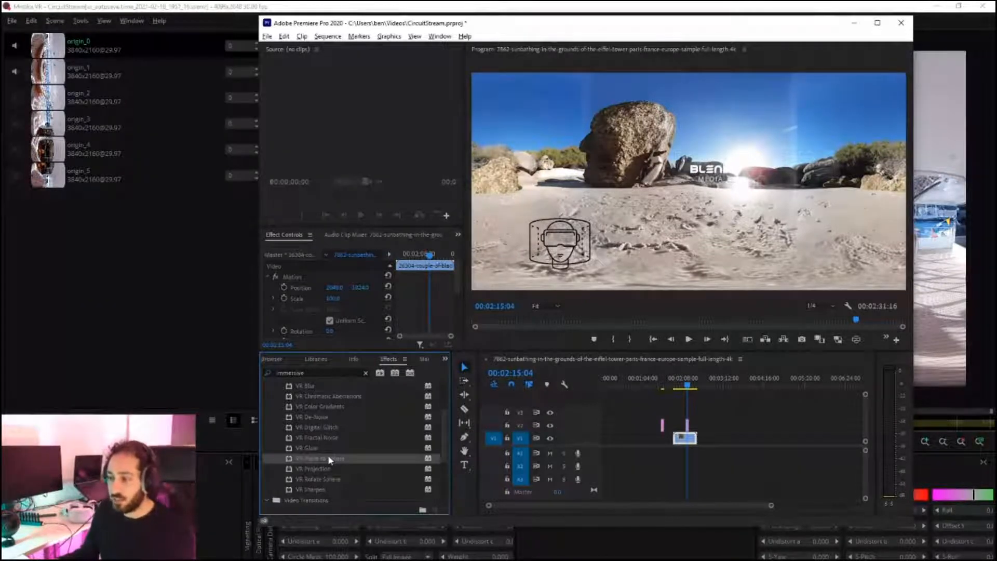
{"action": "left_click_drag", "start_coordinate": [611, 373], "coordinate": [670, 398]}
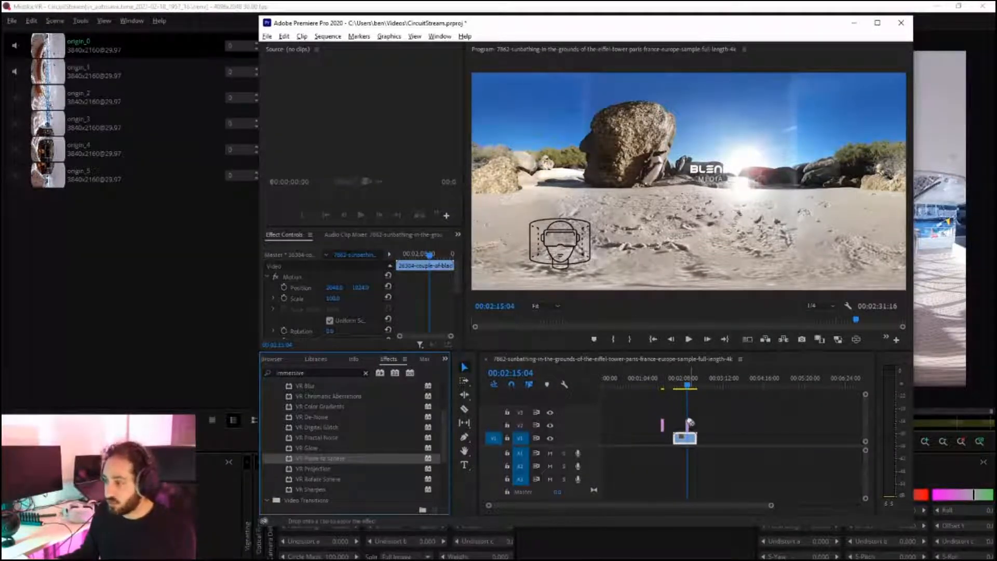
{"action": "left_click_drag", "start_coordinate": [691, 430], "coordinate": [687, 435]}
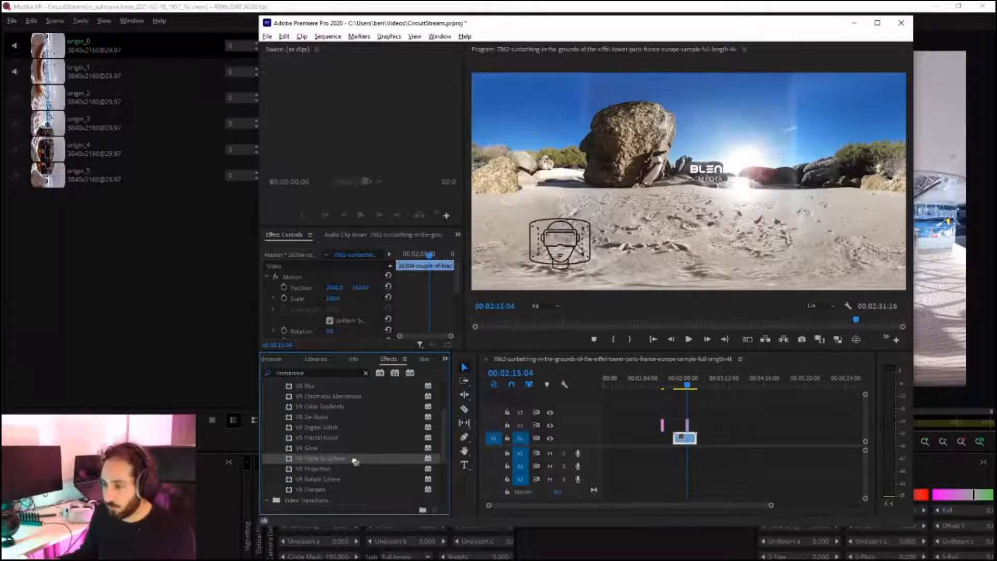
Delete the headset image and the other short clip from track V2, and bring the Pictures folder back to the front
{"action": "left_click", "coordinate": [688, 426]}
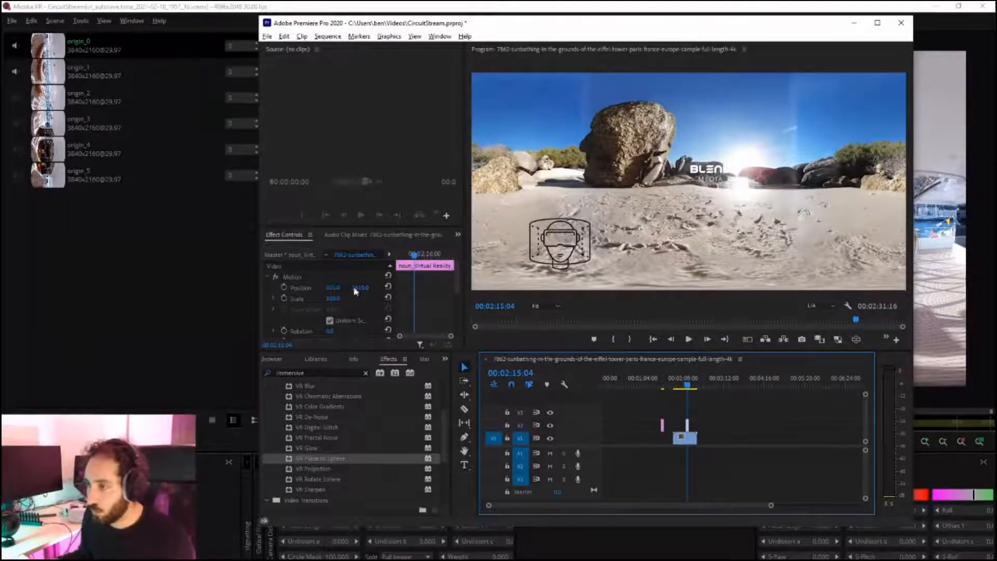
{"action": "key", "text": "Delete"}
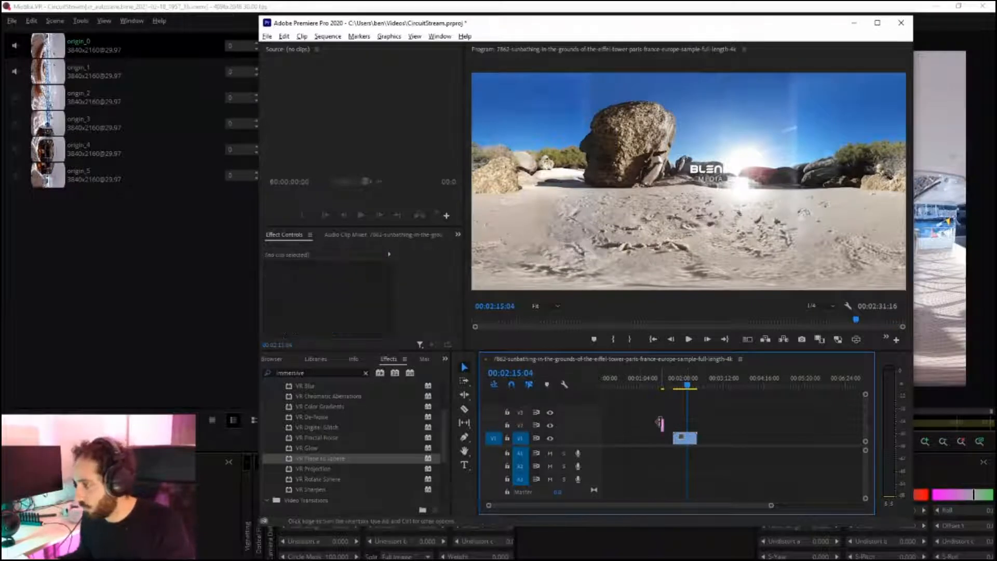
{"action": "key", "text": "super+Tab"}
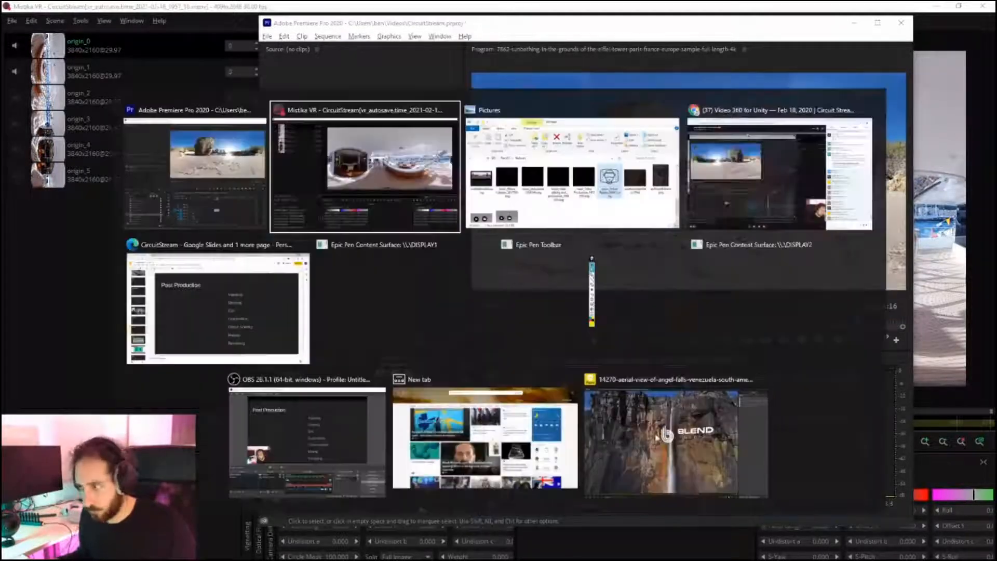
{"action": "left_click", "coordinate": [571, 197]}
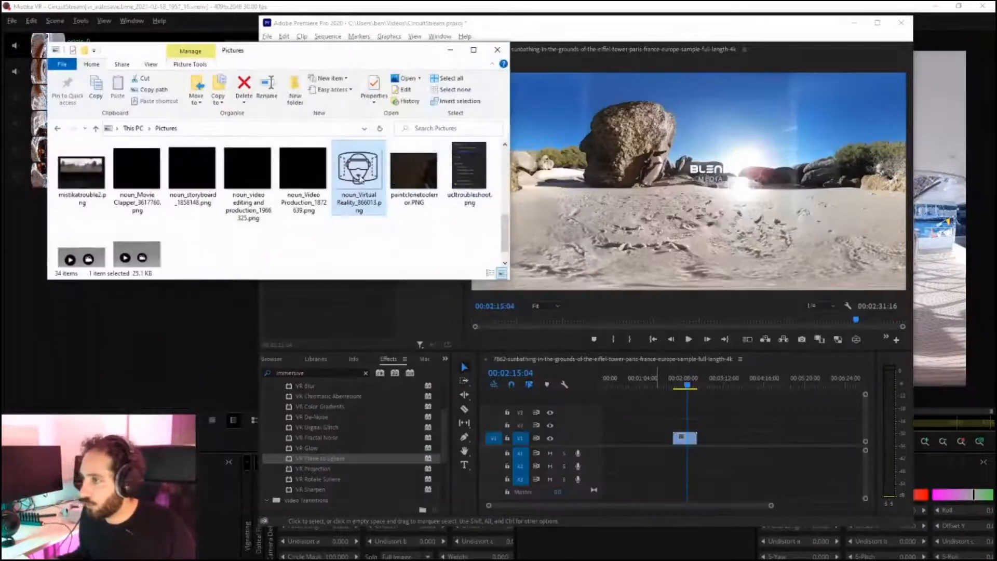
Place noun_Virtual Reality_866013.png on track V2 above the penguin clip and move the playhead onto it
{"action": "left_click_drag", "start_coordinate": [358, 176], "coordinate": [684, 435]}
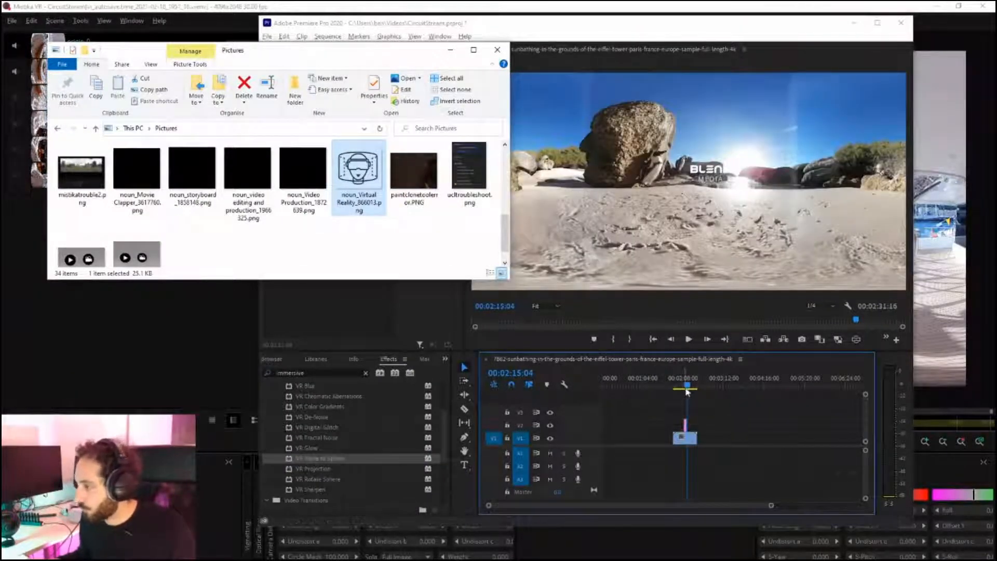
{"action": "left_click_drag", "start_coordinate": [686, 391], "coordinate": [687, 388]}
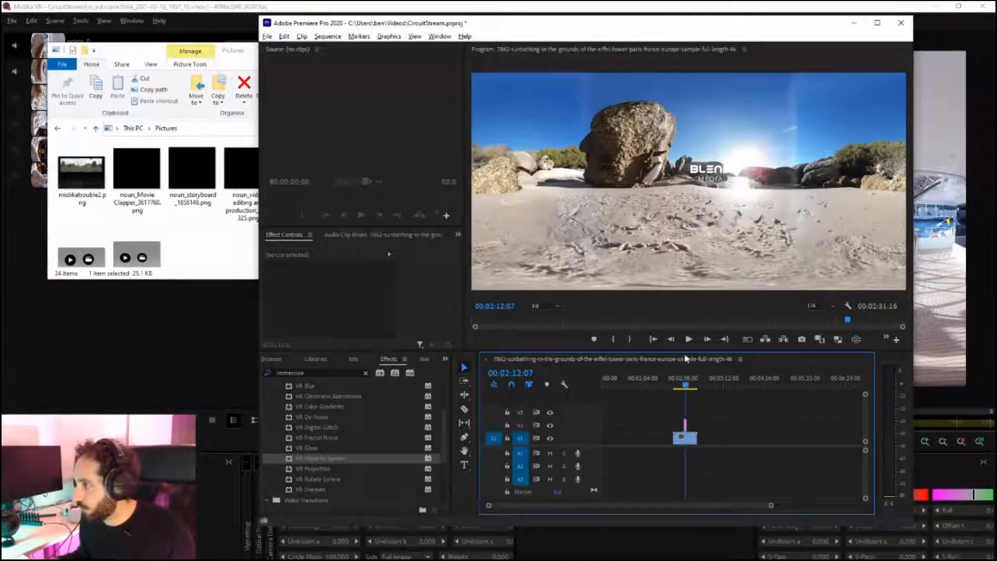
{"action": "key", "text": "Left"}
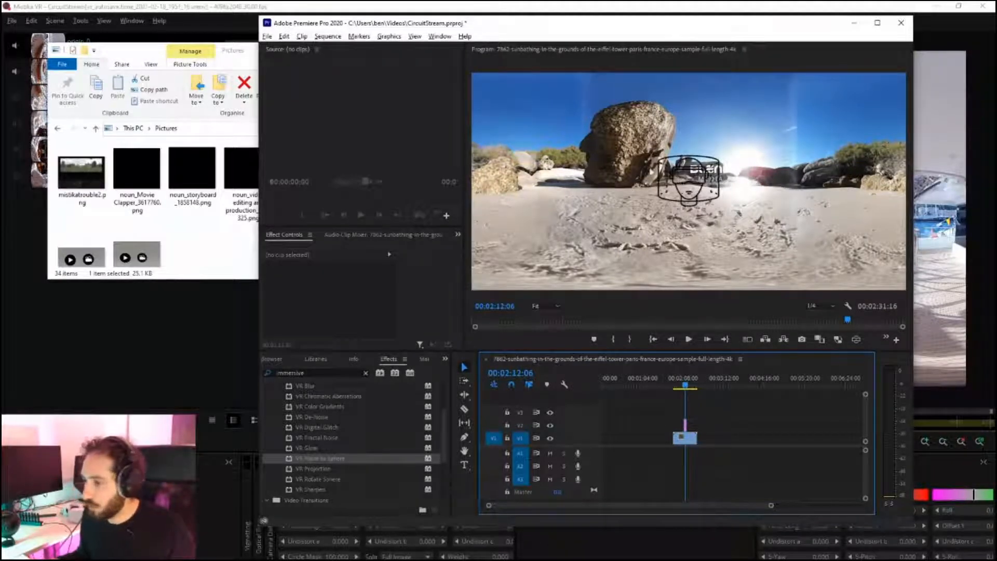
Apply the VR Plane to Sphere effect to the headset image on track V2
{"action": "left_click", "coordinate": [340, 460]}
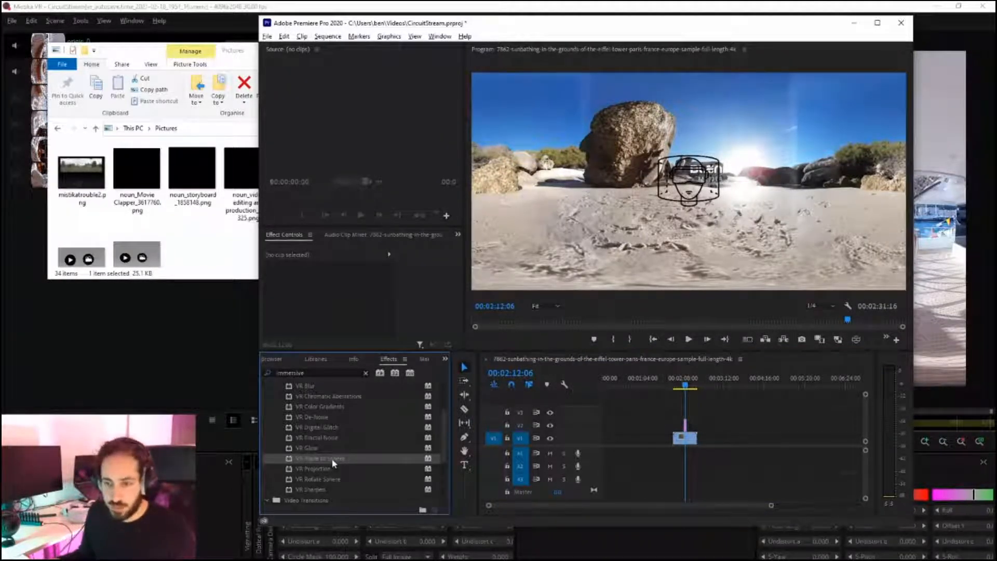
{"action": "left_click_drag", "start_coordinate": [331, 458], "coordinate": [685, 429]}
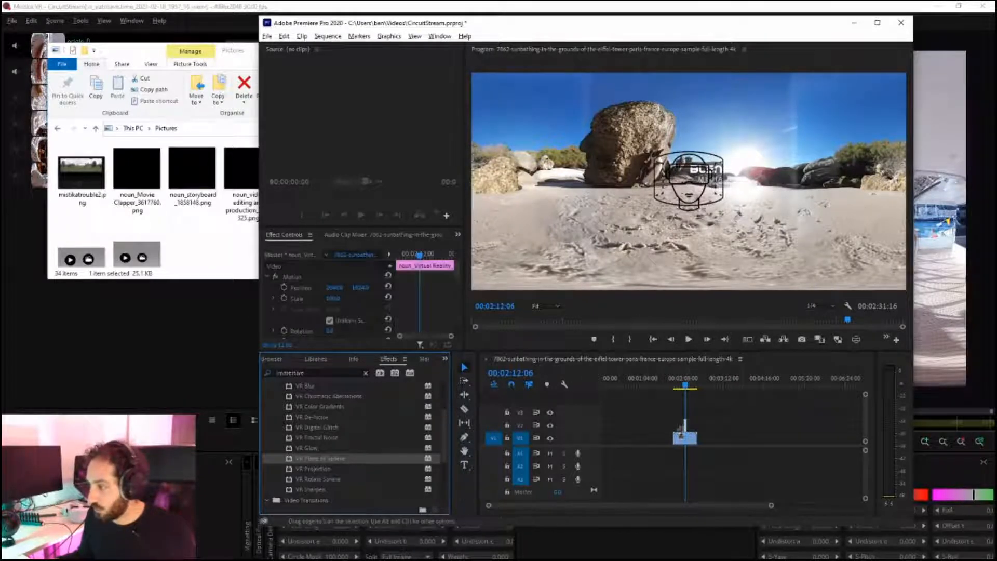
{"action": "left_click_drag", "start_coordinate": [771, 506], "coordinate": [659, 507]}
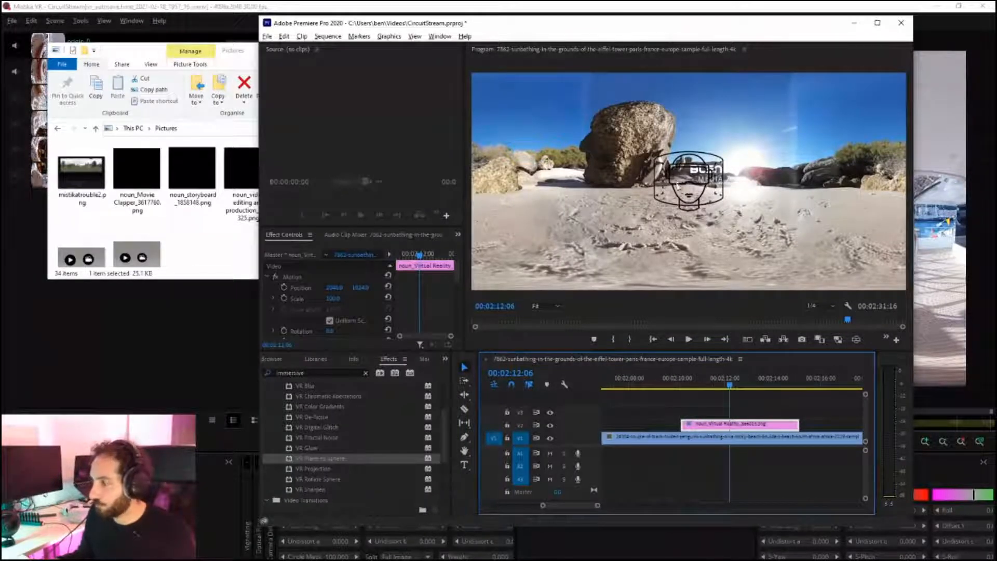
{"action": "left_click", "coordinate": [677, 182]}
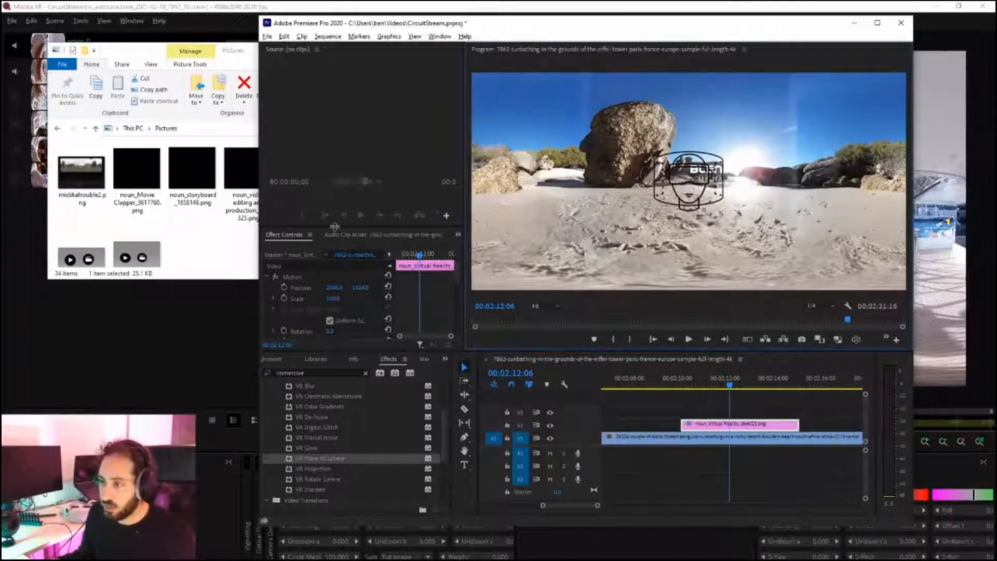
Enlarge the headset image to about twice its size with the VR Plane to Sphere scale in degrees
{"action": "left_click_drag", "start_coordinate": [335, 227], "coordinate": [358, 116]}
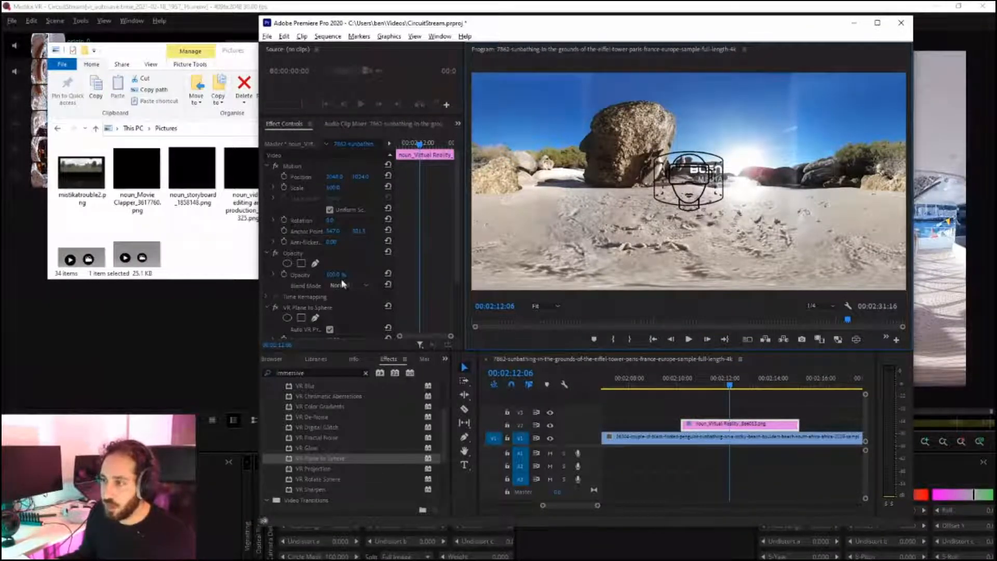
{"action": "scroll", "coordinate": [343, 283], "scroll_direction": "down", "scroll_amount": 2}
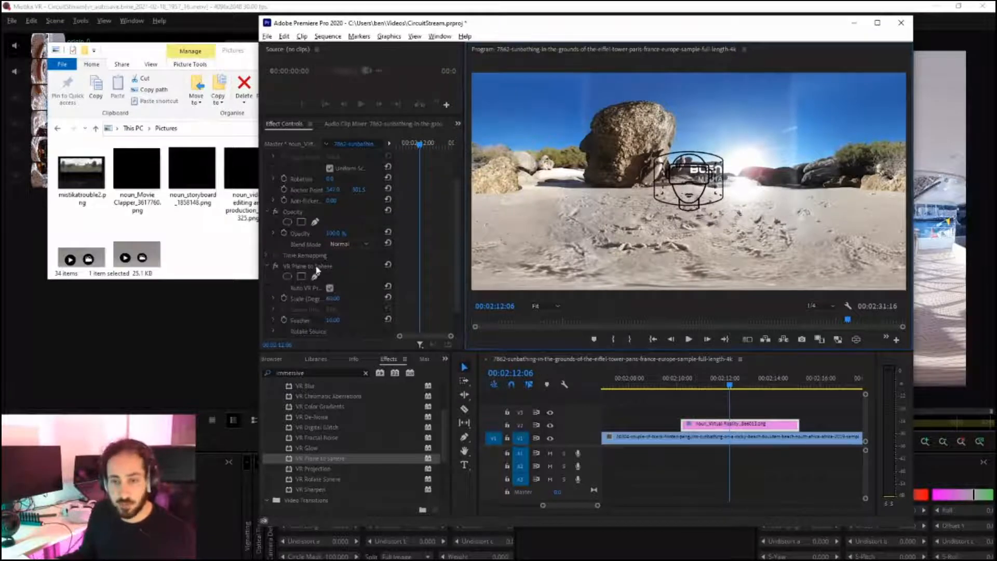
{"action": "scroll", "coordinate": [318, 270], "scroll_direction": "down", "scroll_amount": 2}
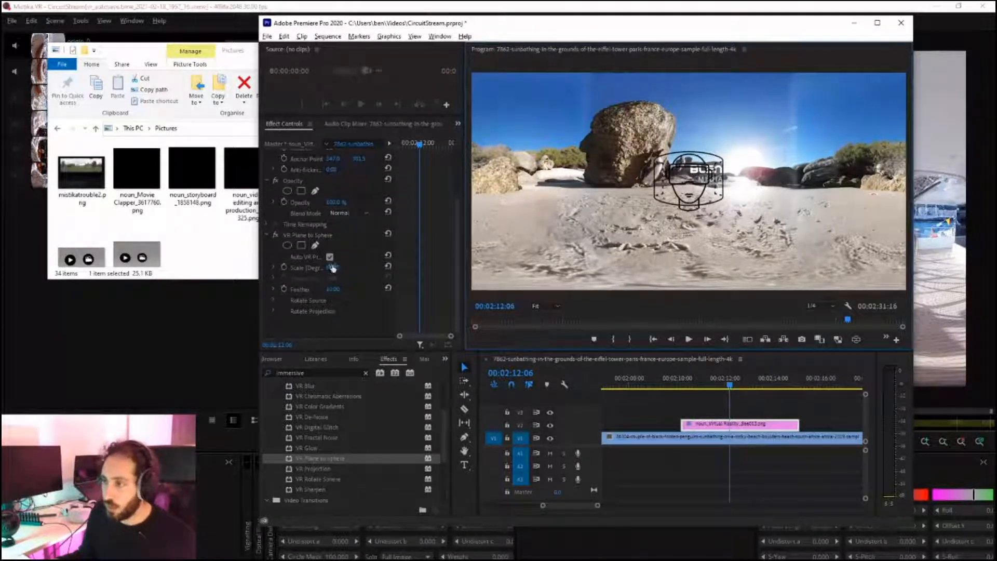
{"action": "mouse_move", "coordinate": [330, 269]}
{"action": "left_mouse_down"}
{"action": "mouse_move", "coordinate": [363, 268]}
{"action": "mouse_move", "coordinate": [323, 268]}
{"action": "mouse_move", "coordinate": [350, 269]}
{"action": "mouse_move", "coordinate": [332, 268]}
{"action": "mouse_move", "coordinate": [340, 268]}
{"action": "left_mouse_up"}
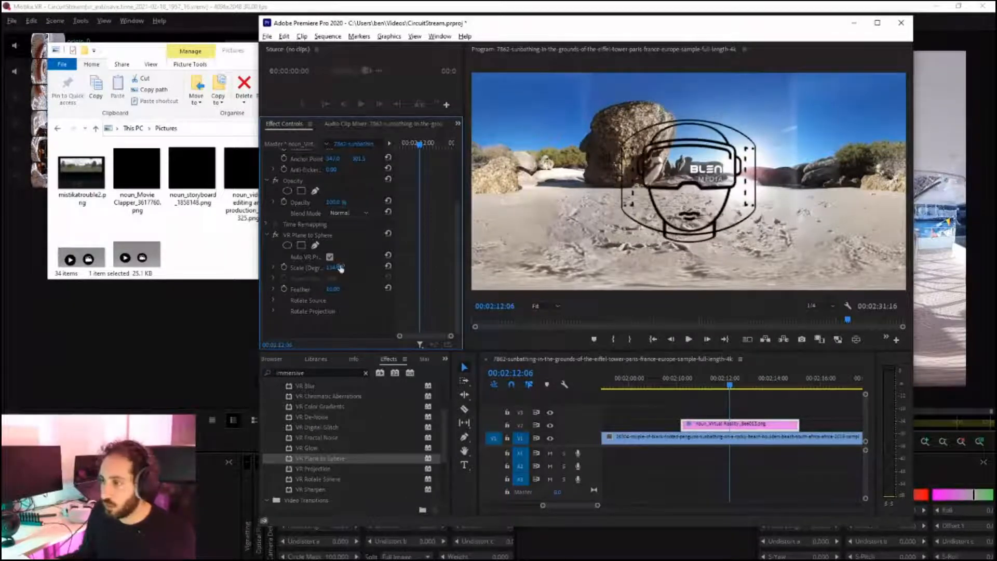
Rotate the projection of VR Plane to Sphere on several axes so the headset image sits tilted upside down around the sun
{"action": "left_click", "coordinate": [273, 311]}
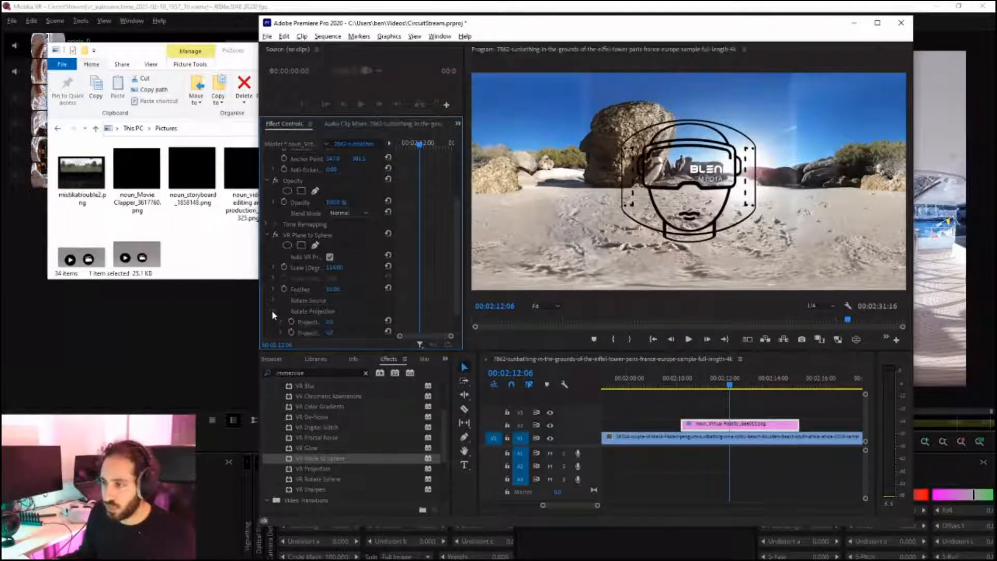
{"action": "left_click_drag", "start_coordinate": [331, 322], "coordinate": [353, 336]}
{"action": "left_click_drag", "start_coordinate": [337, 322], "coordinate": [395, 322]}
{"action": "scroll", "coordinate": [368, 320], "scroll_direction": "down", "scroll_amount": 1}
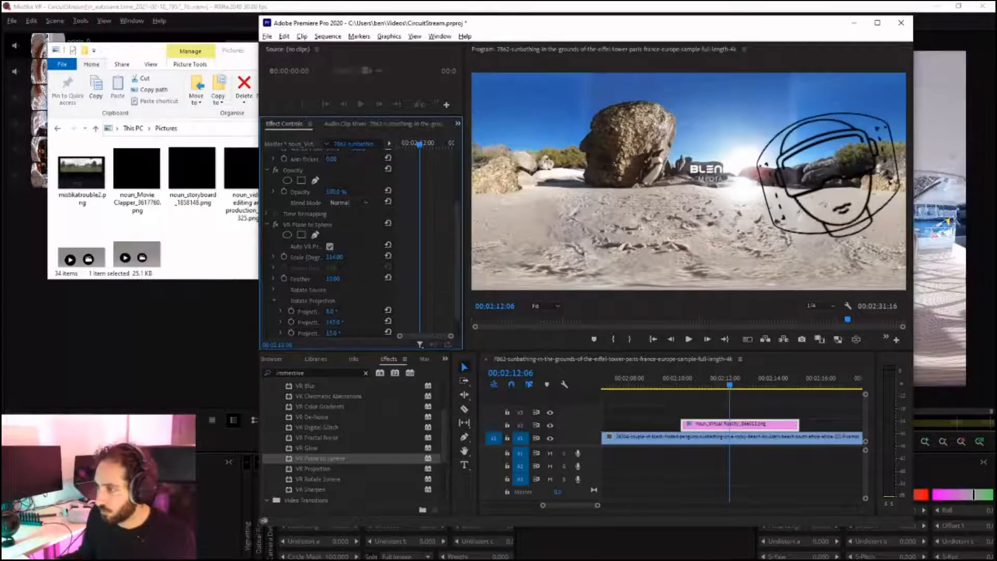
{"action": "left_click_drag", "start_coordinate": [331, 313], "coordinate": [354, 333]}
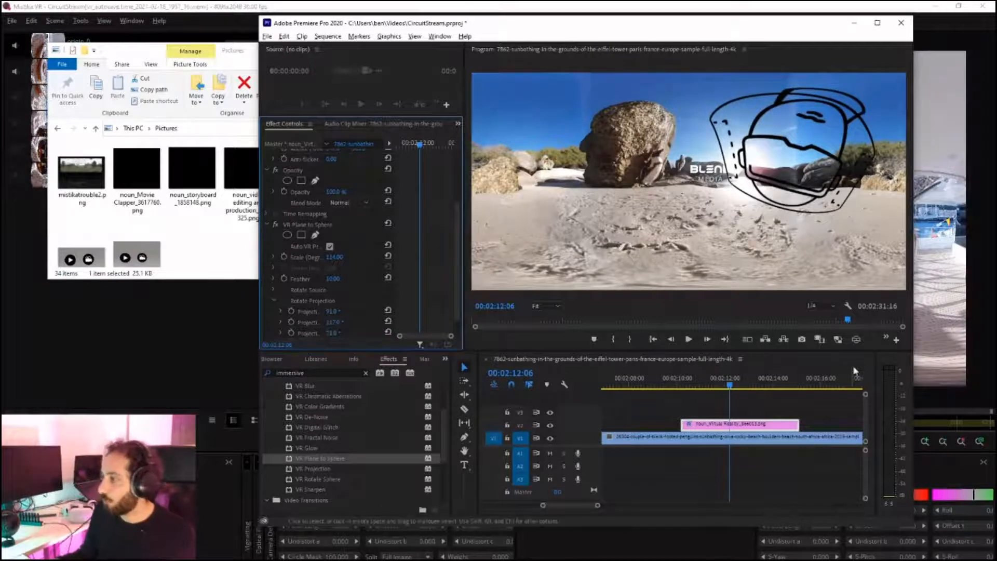
Check the rotated headset image in VR view from a different angle and return to the flat view
{"action": "left_click", "coordinate": [856, 339]}
{"action": "left_click_drag", "start_coordinate": [704, 157], "coordinate": [636, 182]}
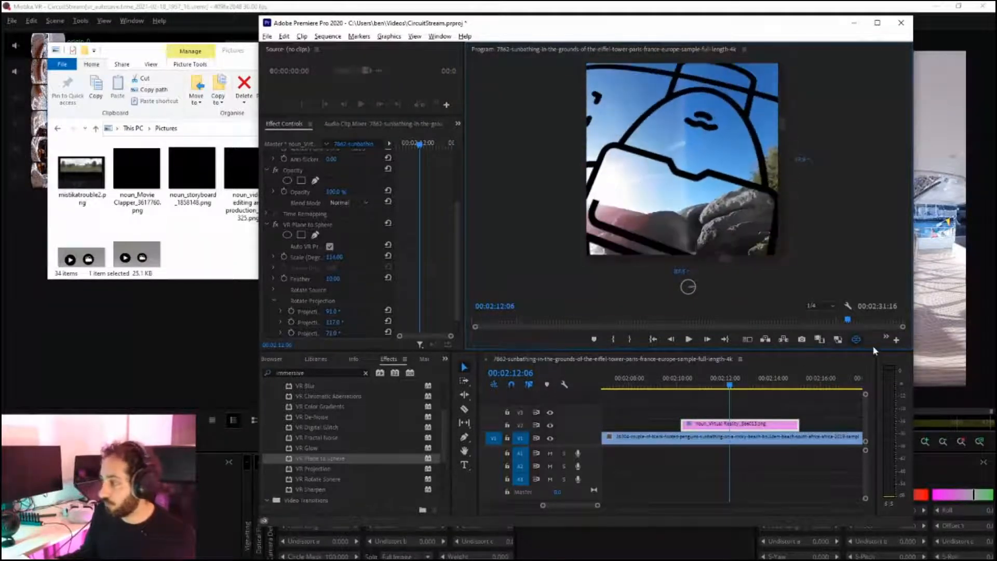
{"action": "left_click", "coordinate": [856, 339]}
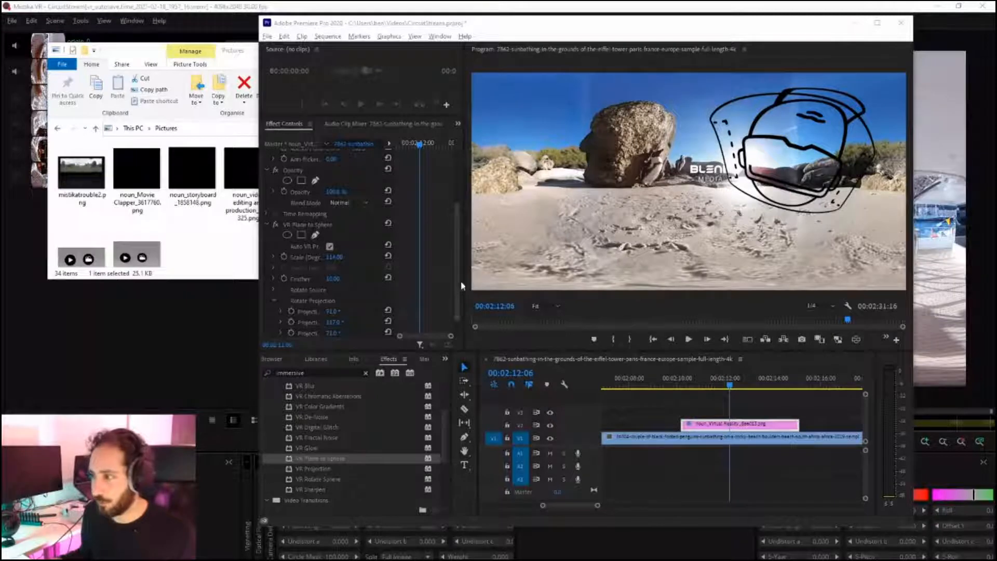
{"action": "left_click_drag", "start_coordinate": [457, 283], "coordinate": [466, 297]}
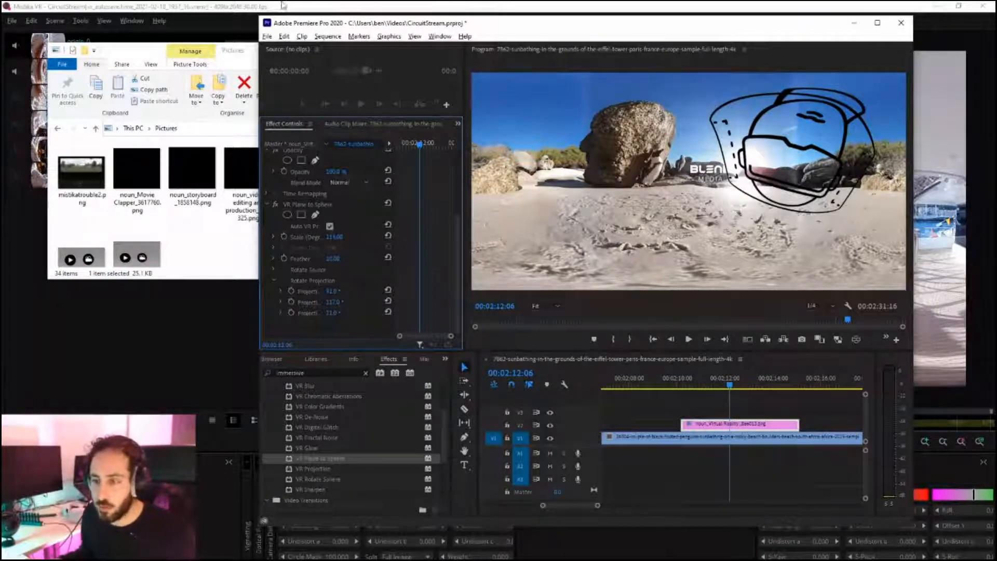
Open the media export settings for the sequence and shift the dialog aside
{"action": "left_click", "coordinate": [267, 36]}
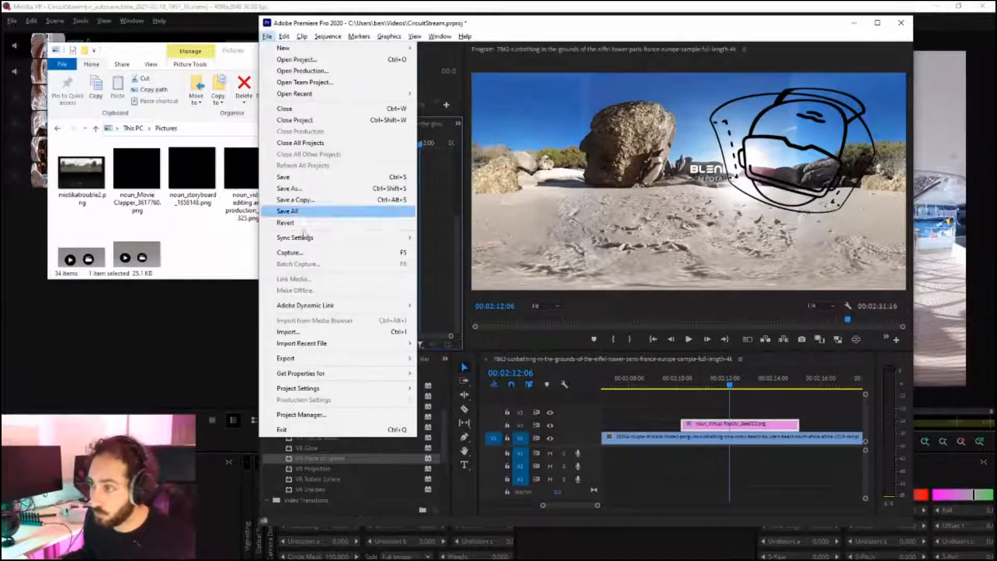
{"action": "mouse_move", "coordinate": [325, 359]}
{"action": "left_click", "coordinate": [450, 360]}
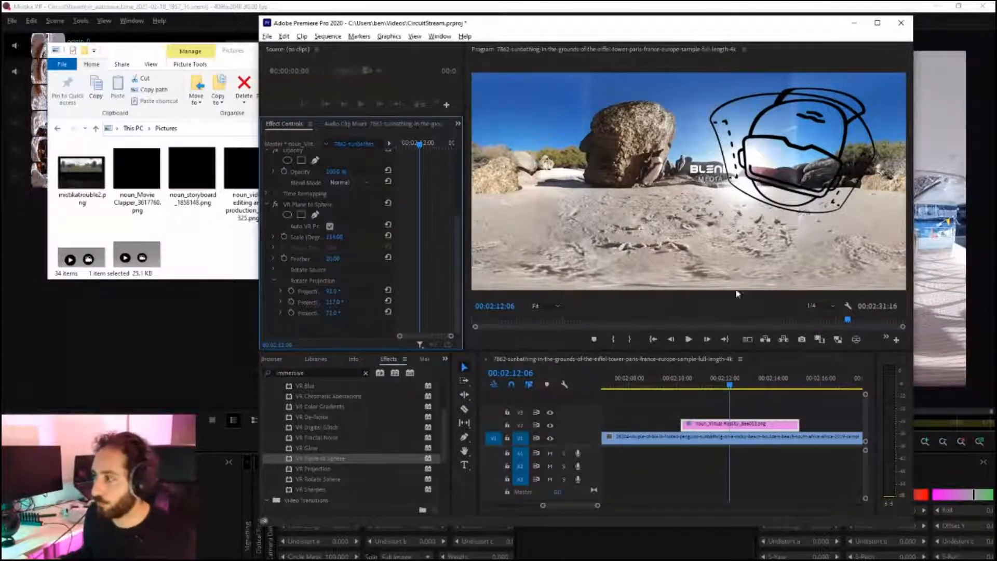
{"action": "left_click", "coordinate": [715, 439]}
{"action": "left_click", "coordinate": [267, 36]}
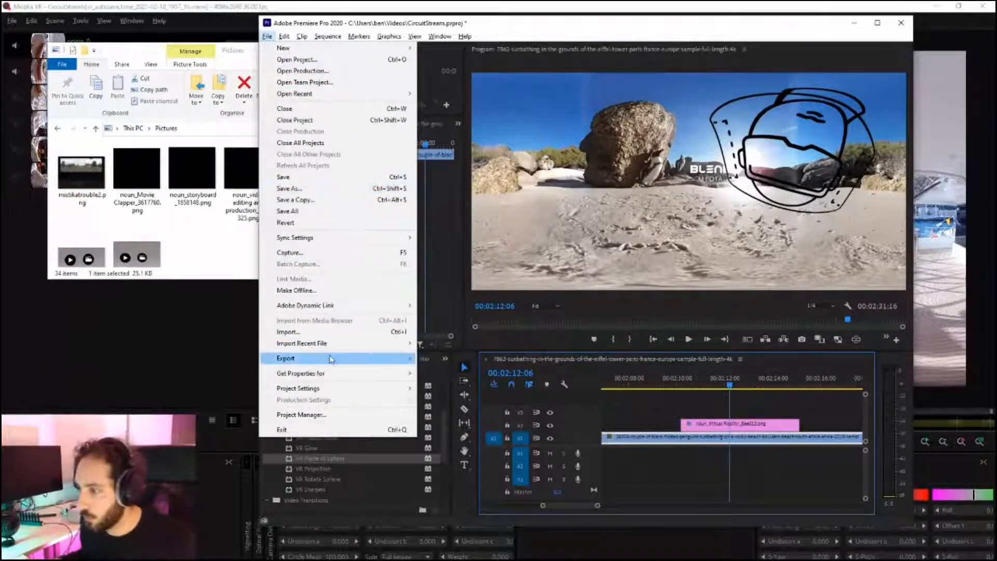
{"action": "mouse_move", "coordinate": [332, 359]}
{"action": "left_click", "coordinate": [433, 359]}
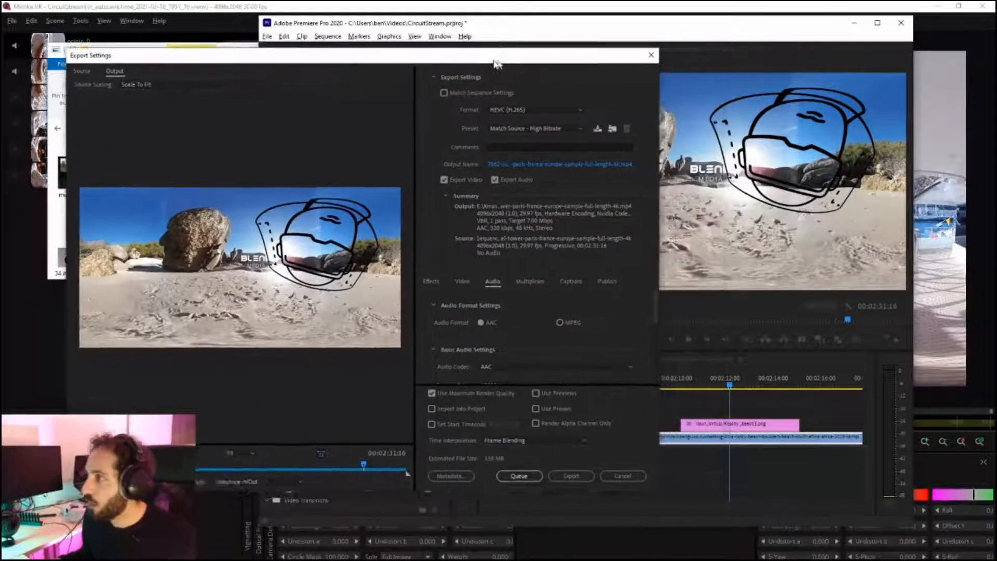
{"action": "left_click_drag", "start_coordinate": [550, 57], "coordinate": [399, 66]}
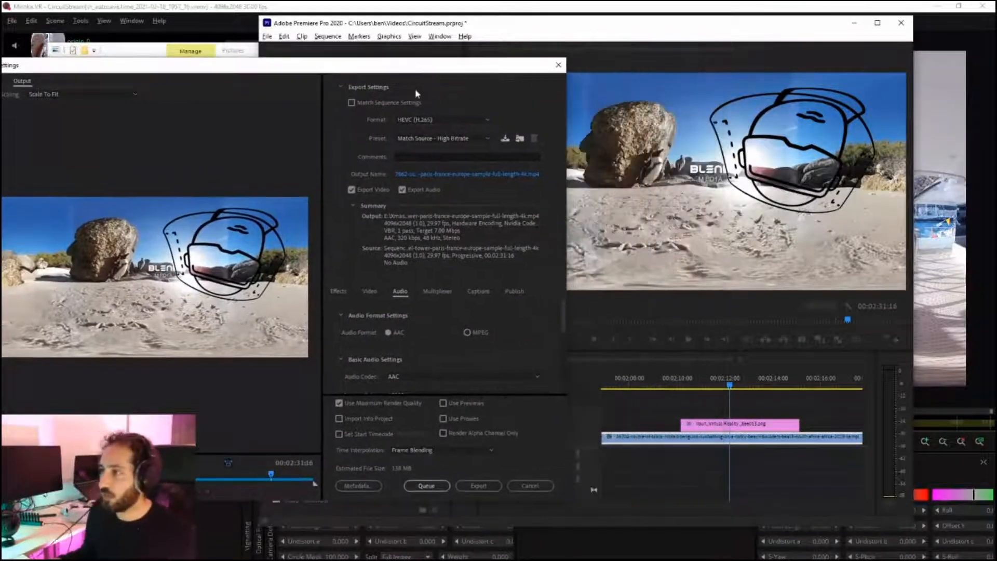
Set the export format to H.264
{"action": "left_click", "coordinate": [445, 121]}
{"action": "left_click", "coordinate": [444, 120]}
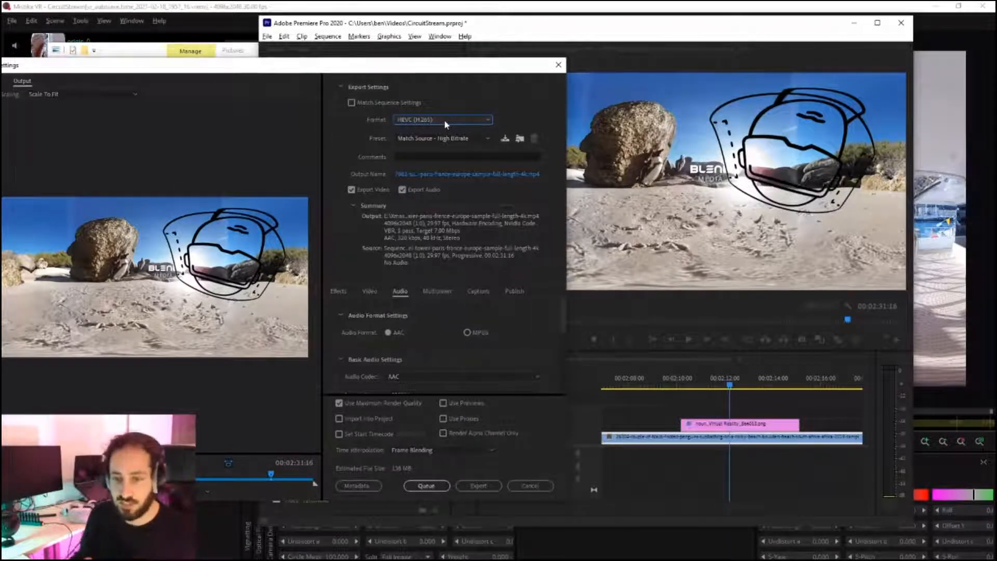
{"action": "left_click", "coordinate": [444, 120]}
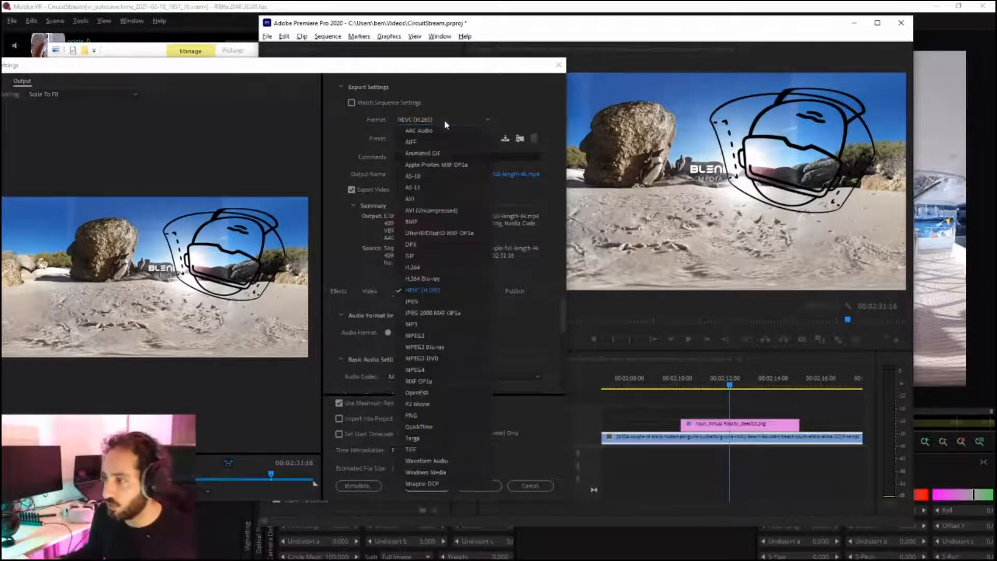
{"action": "left_click", "coordinate": [461, 268]}
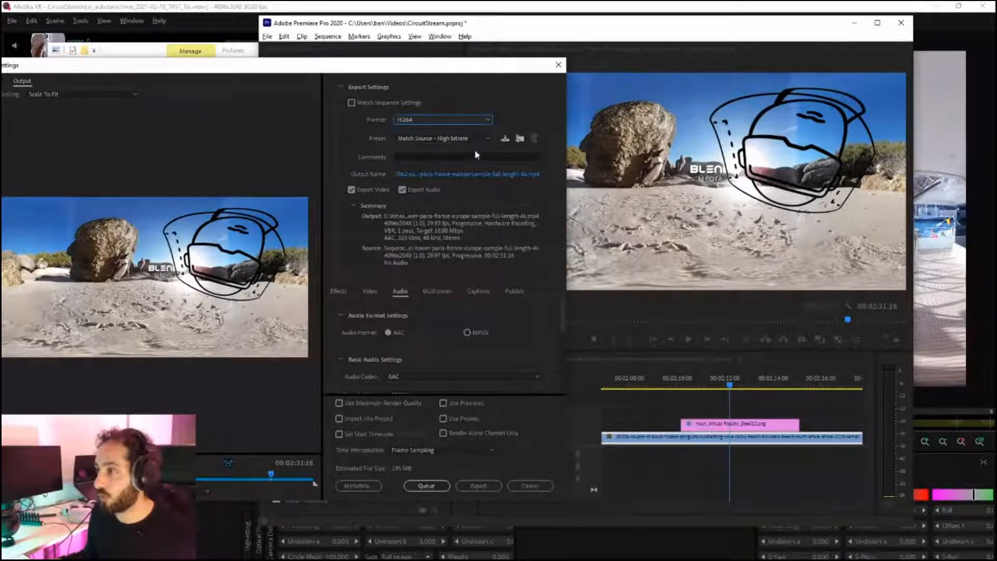
Try the Oculus5.2k export preset, and go back to Match Source - High bitrate
{"action": "left_click", "coordinate": [480, 138]}
{"action": "scroll", "coordinate": [498, 174], "scroll_direction": "up", "scroll_amount": 1}
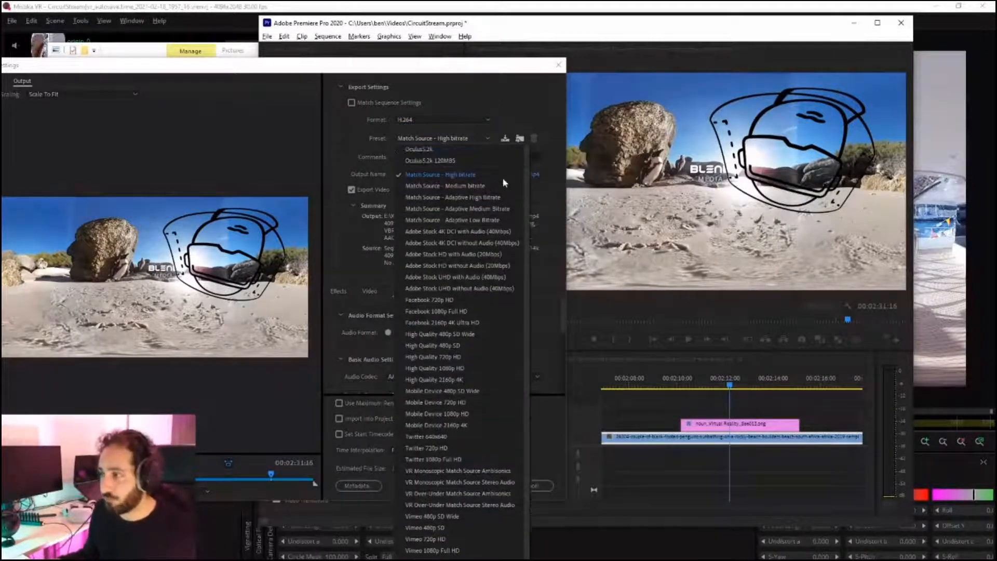
{"action": "left_click", "coordinate": [506, 150]}
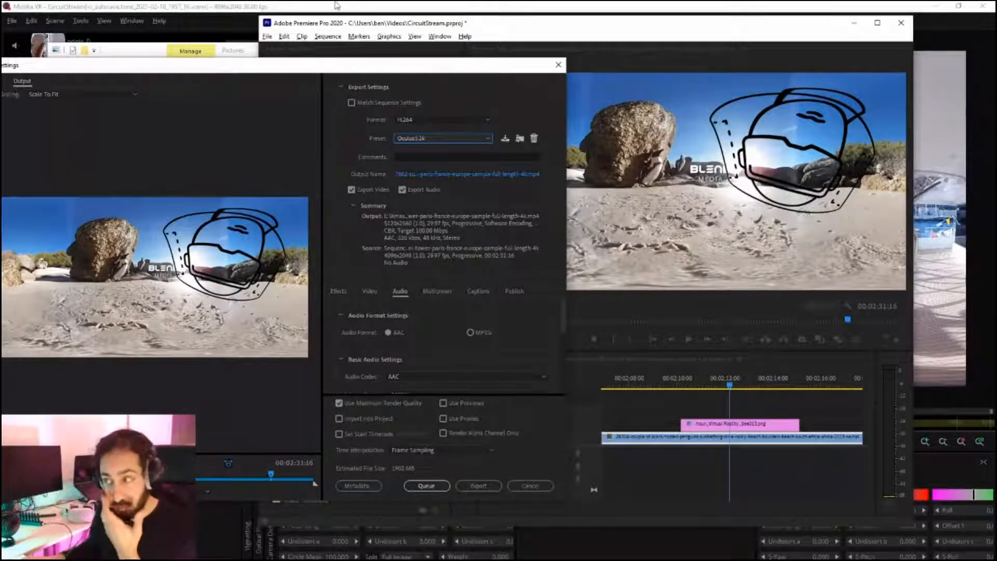
{"action": "left_click", "coordinate": [458, 140]}
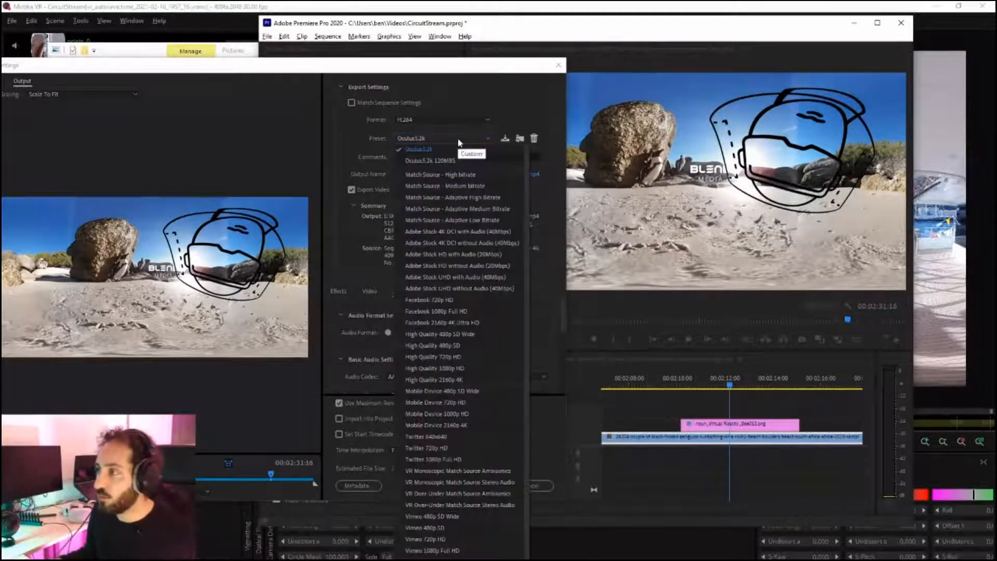
{"action": "left_click", "coordinate": [462, 176]}
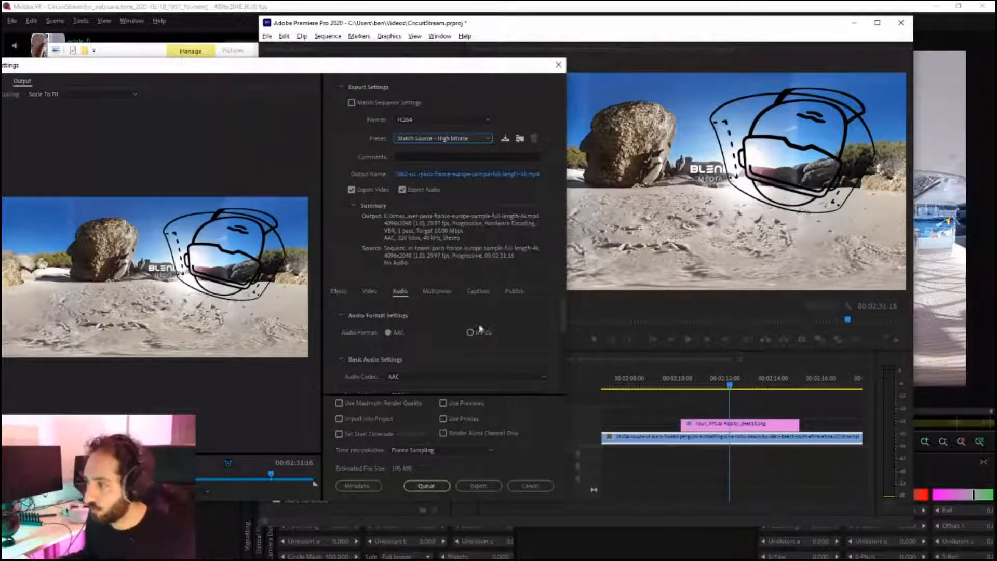
Release the export's video width and height from matching the source, and bring up the encoding settings
{"action": "scroll", "coordinate": [563, 327], "scroll_direction": "down", "scroll_amount": 4}
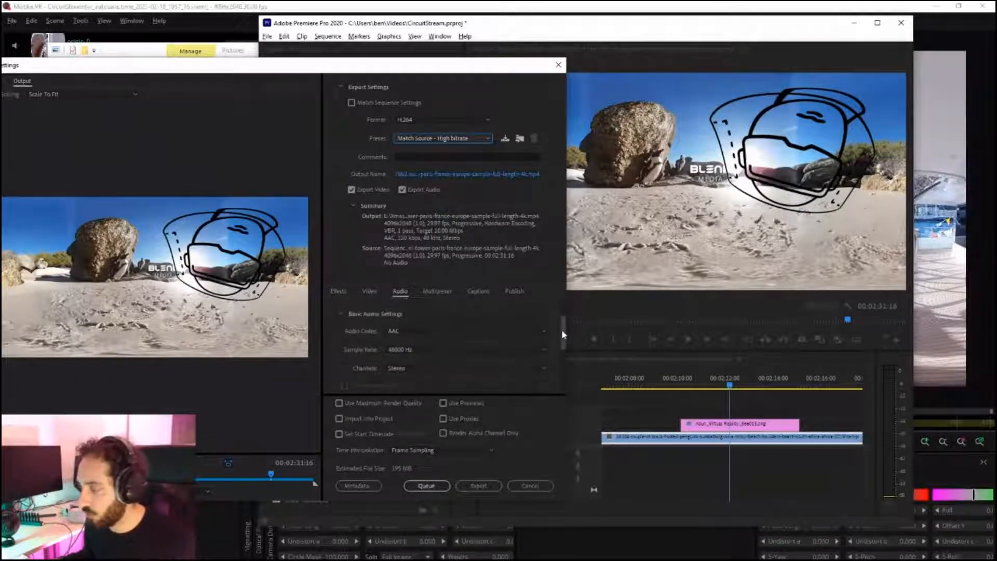
{"action": "mouse_move", "coordinate": [561, 343]}
{"action": "left_mouse_down"}
{"action": "mouse_move", "coordinate": [556, 369]}
{"action": "mouse_move", "coordinate": [559, 322]}
{"action": "left_mouse_up"}
{"action": "left_click", "coordinate": [369, 291]}
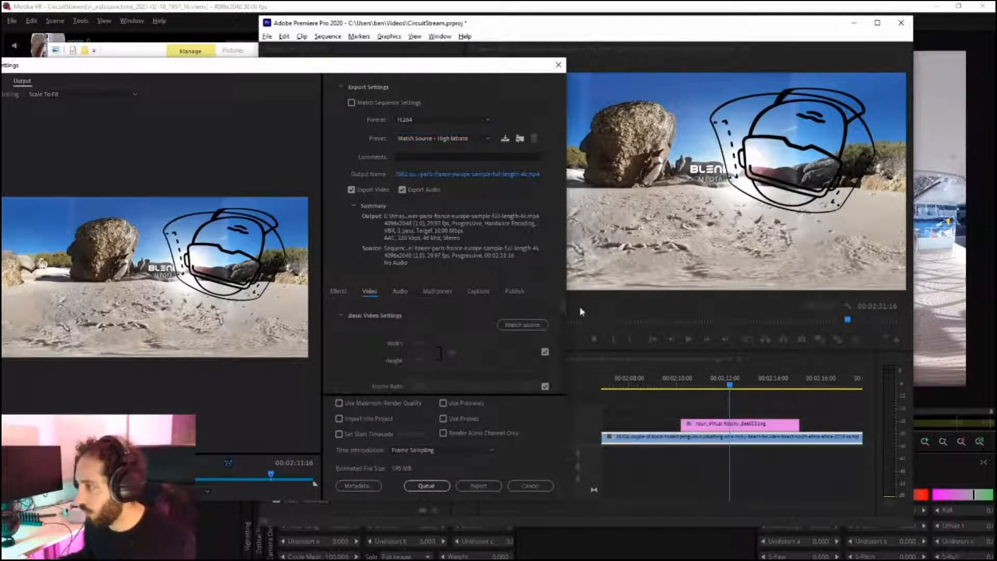
{"action": "scroll", "coordinate": [563, 309], "scroll_direction": "down", "scroll_amount": 1}
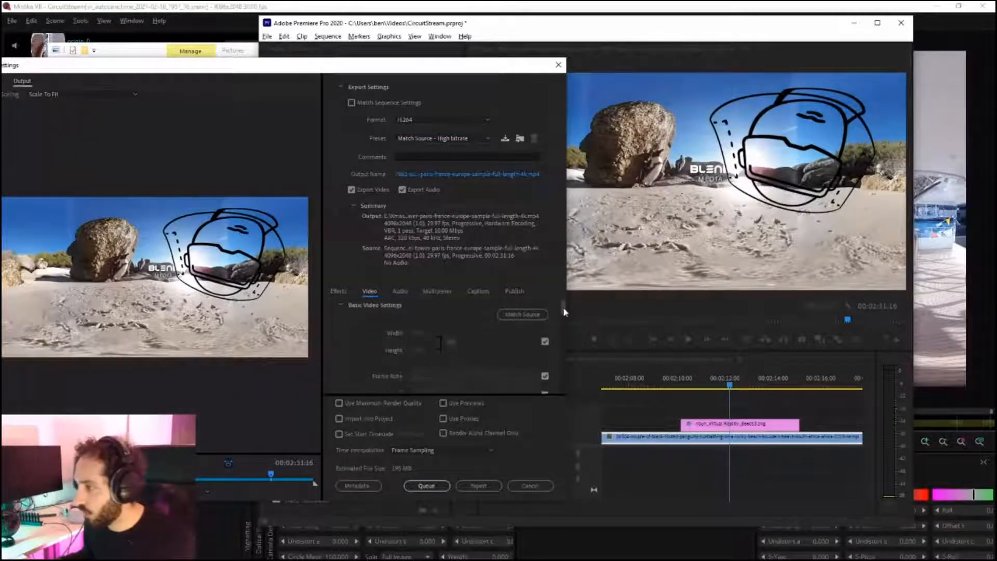
{"action": "left_click", "coordinate": [544, 338]}
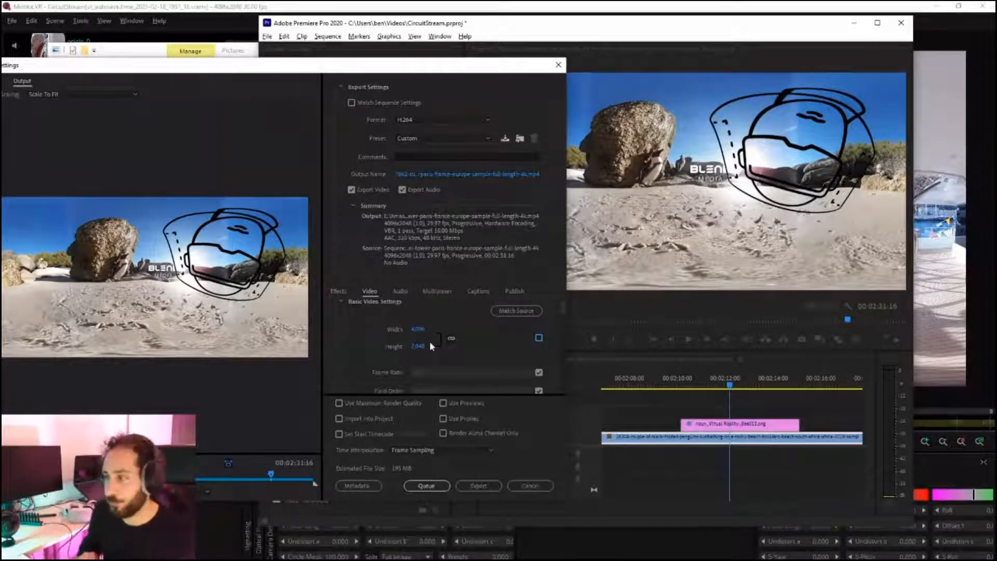
{"action": "scroll", "coordinate": [465, 343], "scroll_direction": "down", "scroll_amount": 3}
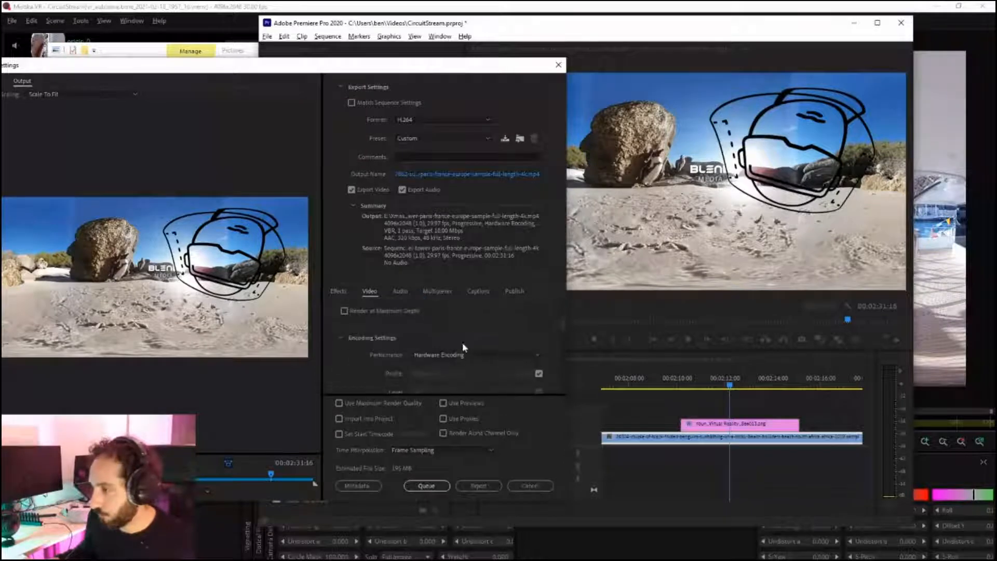
{"action": "scroll", "coordinate": [466, 338], "scroll_direction": "down", "scroll_amount": 1}
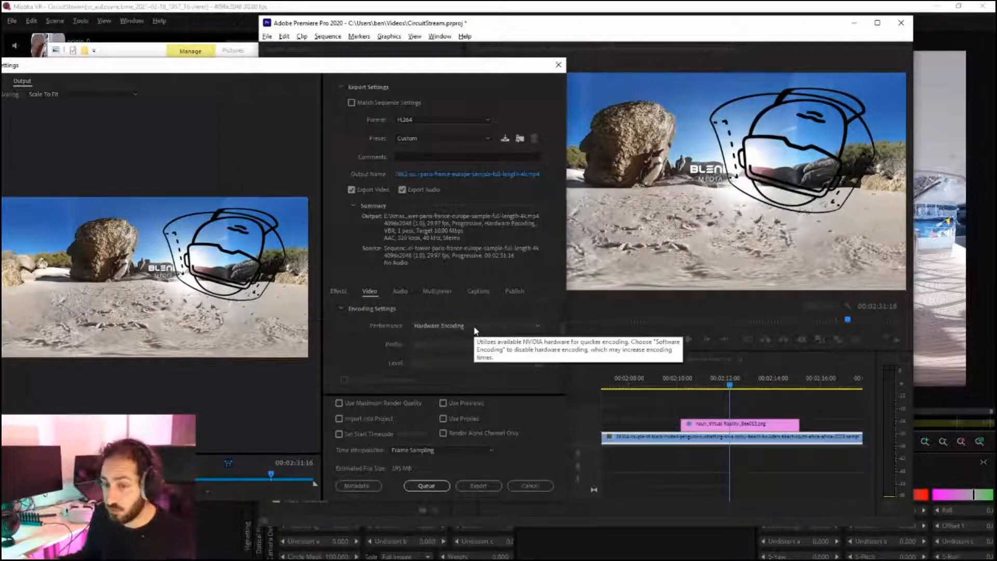
Keep hardware encoding as the export's performance option, and set the bitrate encoding to CBR
{"action": "left_click", "coordinate": [473, 327]}
{"action": "left_click", "coordinate": [472, 327]}
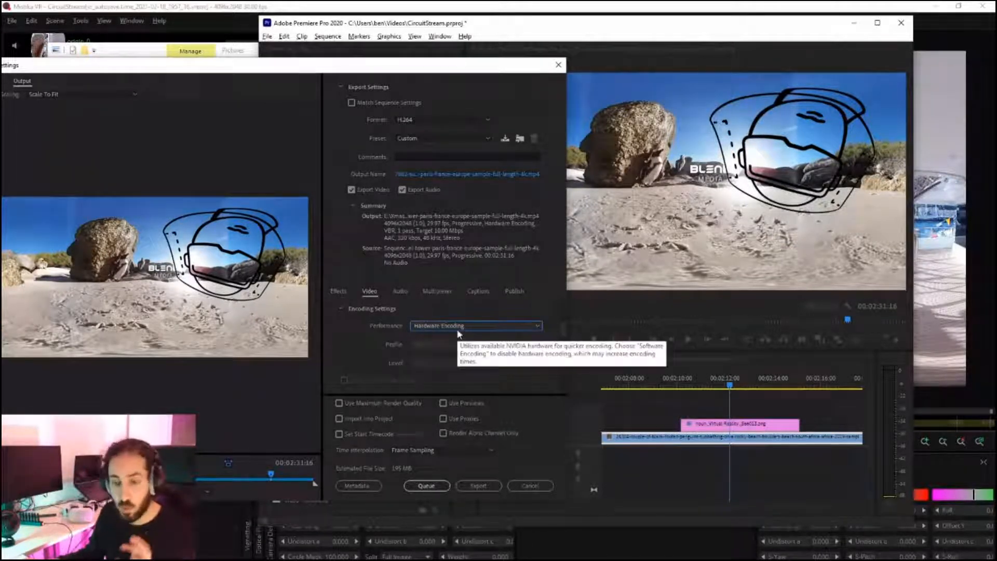
{"action": "scroll", "coordinate": [459, 336], "scroll_direction": "down", "scroll_amount": 3}
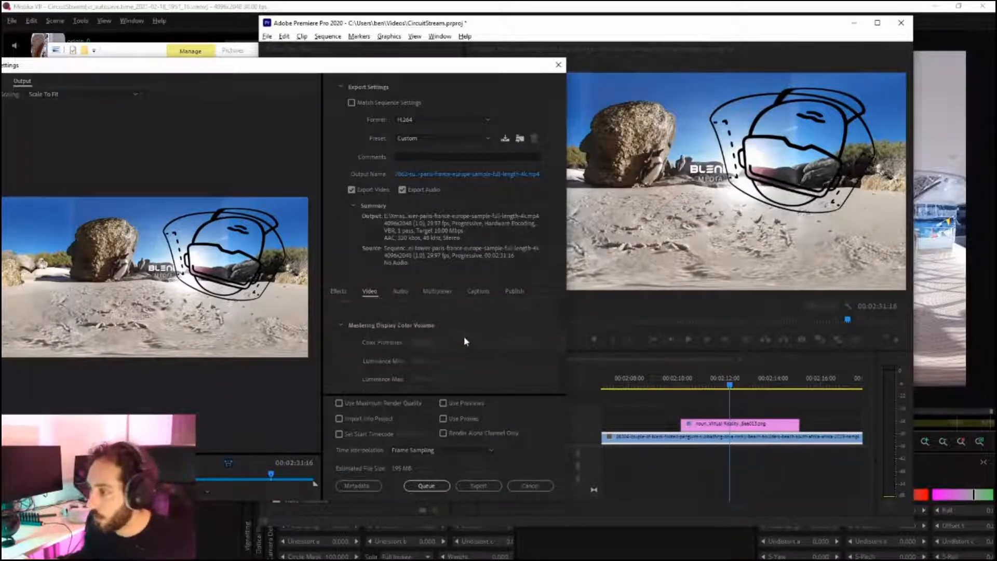
{"action": "scroll", "coordinate": [463, 336], "scroll_direction": "down", "scroll_amount": 4}
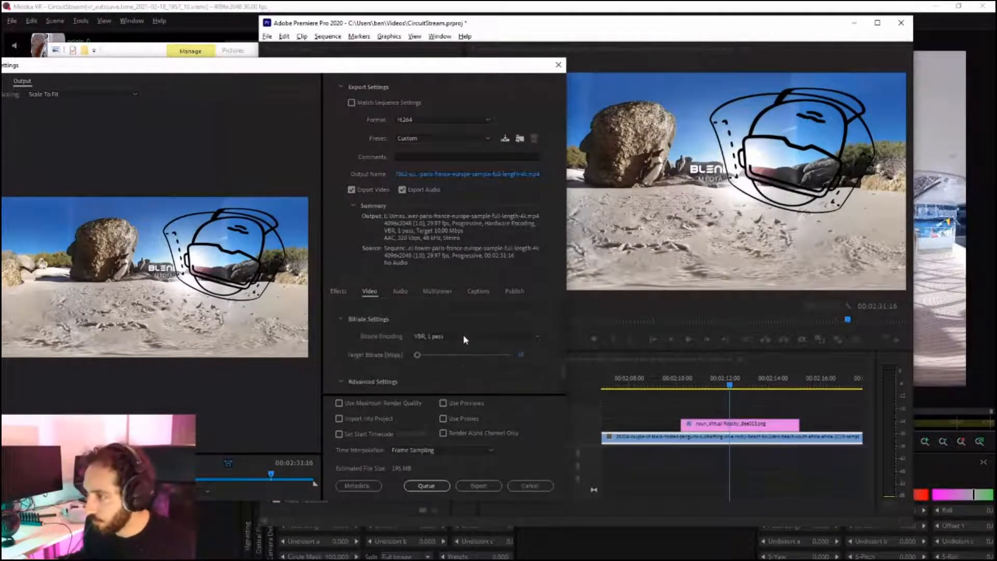
{"action": "left_click", "coordinate": [533, 338]}
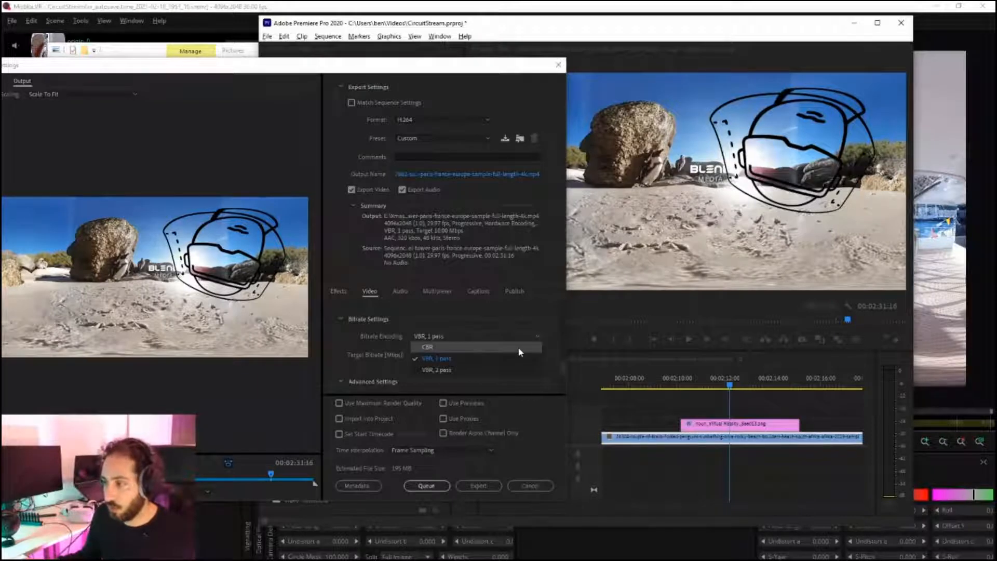
{"action": "left_click", "coordinate": [518, 348]}
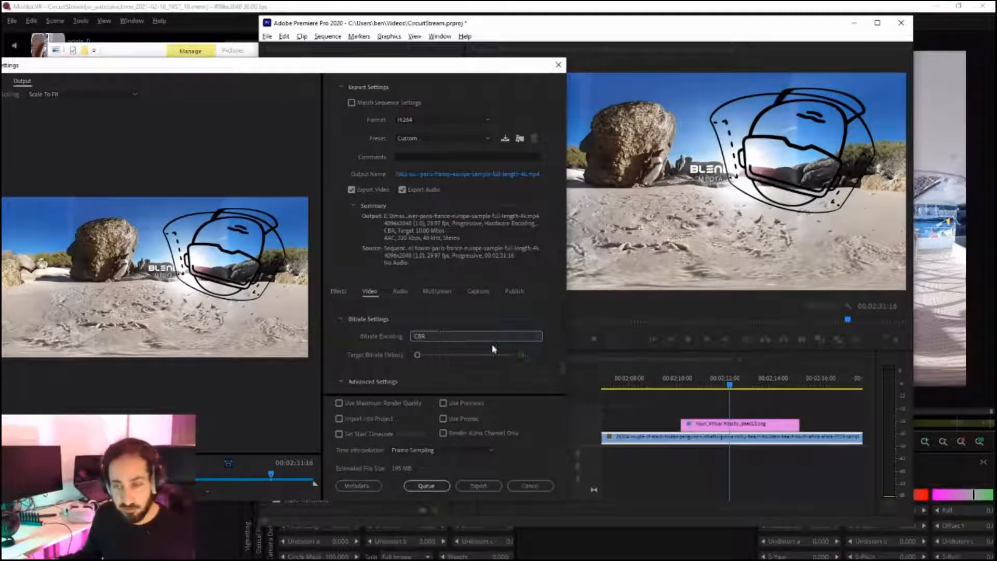
Set the export's target bitrate to 35 Mbps
{"action": "left_click", "coordinate": [521, 354]}
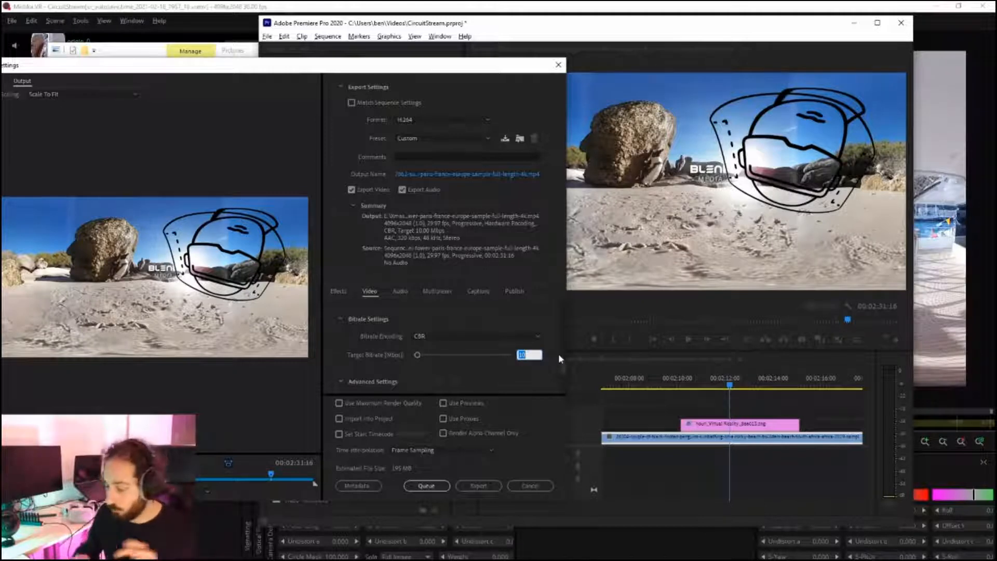
{"action": "type", "text": "30"}
{"action": "key", "text": "BackSpace"}
{"action": "key", "text": "BackSpace"}
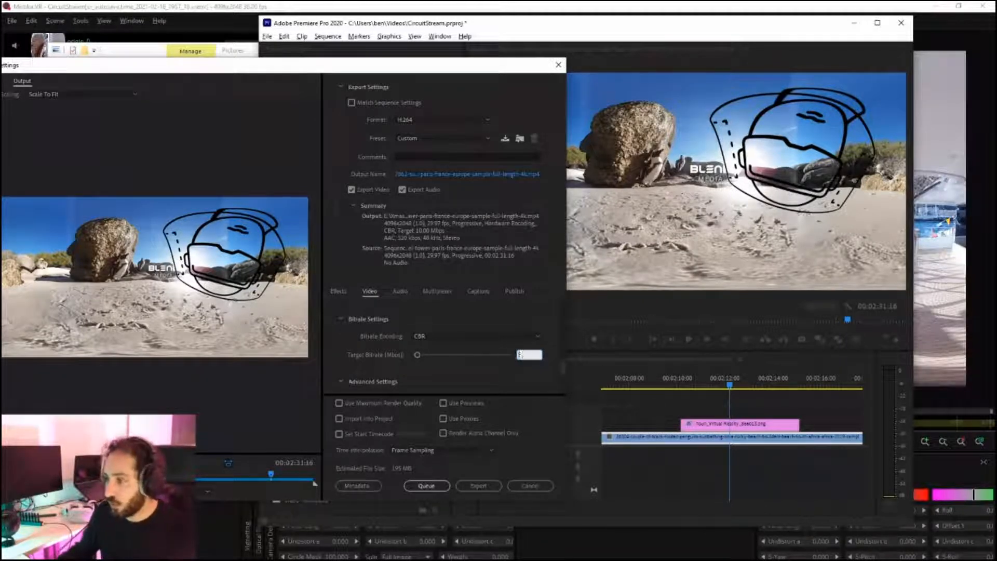
{"action": "type", "text": "40"}
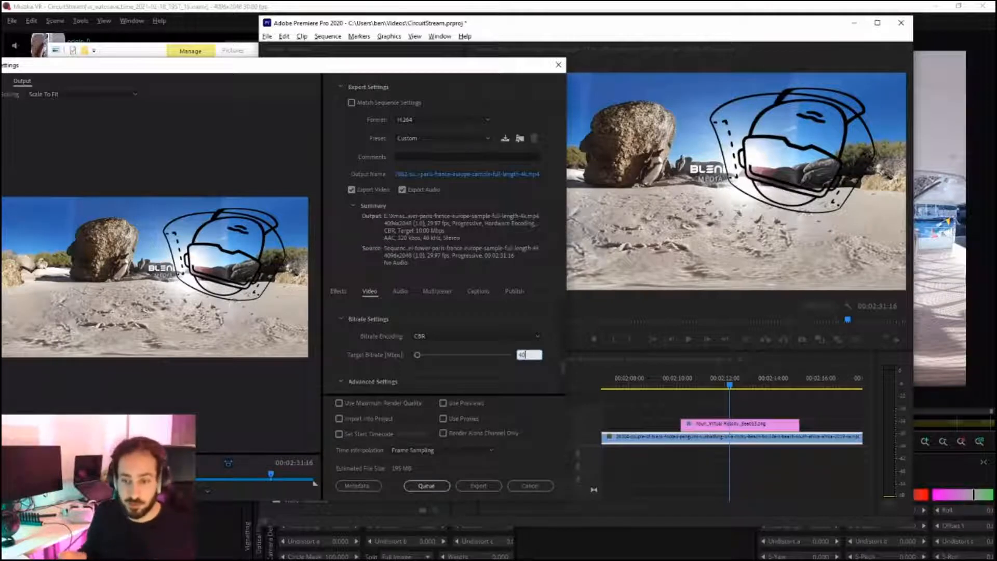
{"action": "key", "text": "BackSpace"}
{"action": "key", "text": "BackSpace"}
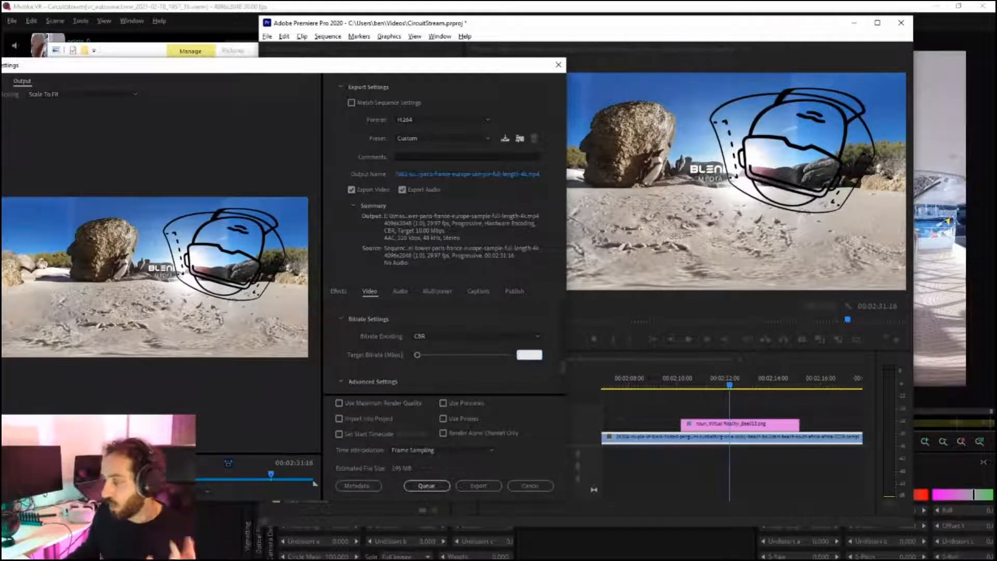
{"action": "type", "text": "35"}
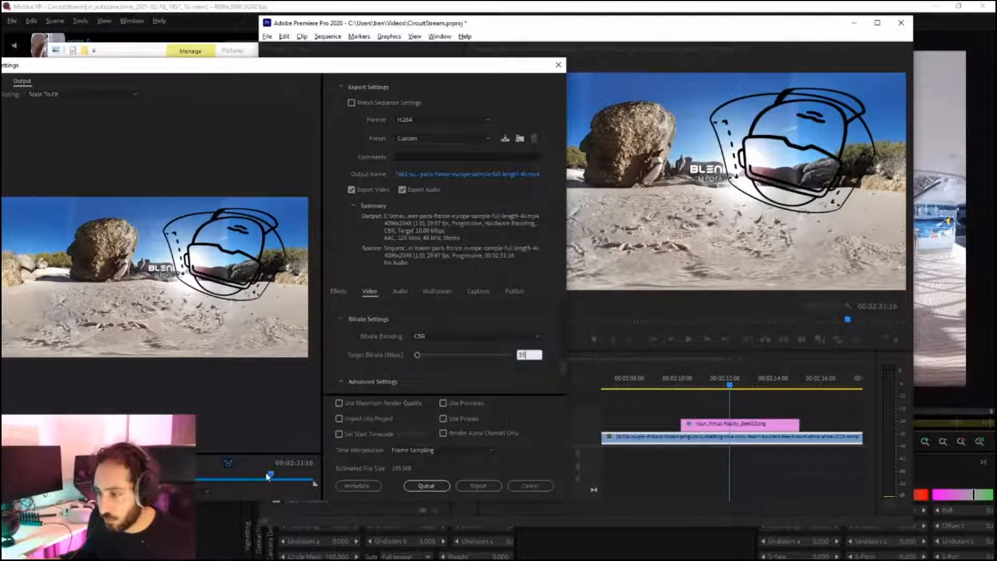
Move the export preview to an earlier frame and turn on Use Maximum Render Quality for the export
{"action": "left_click_drag", "start_coordinate": [270, 474], "coordinate": [163, 470]}
{"action": "left_click_drag", "start_coordinate": [218, 65], "coordinate": [305, 47]}
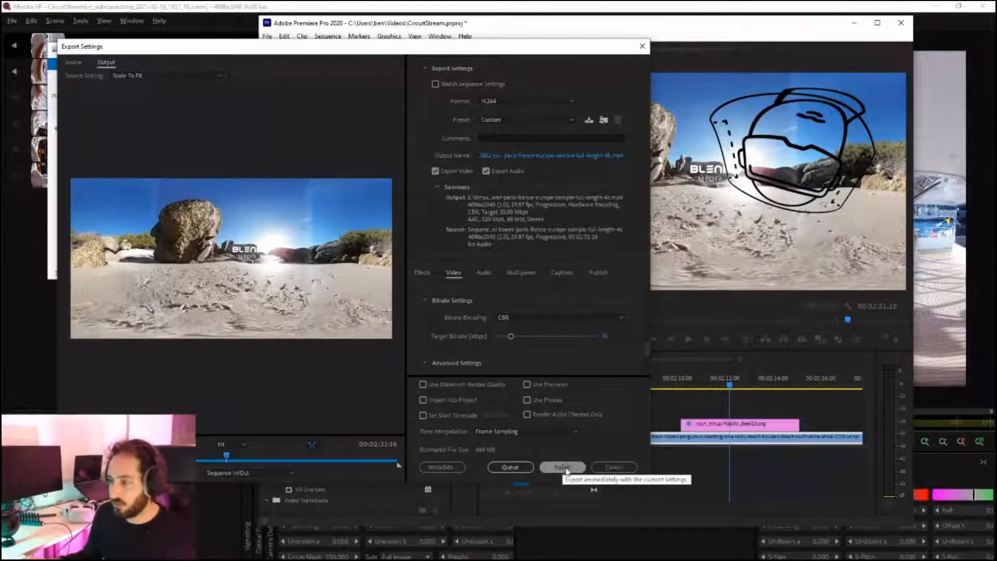
{"action": "left_click", "coordinate": [422, 385]}
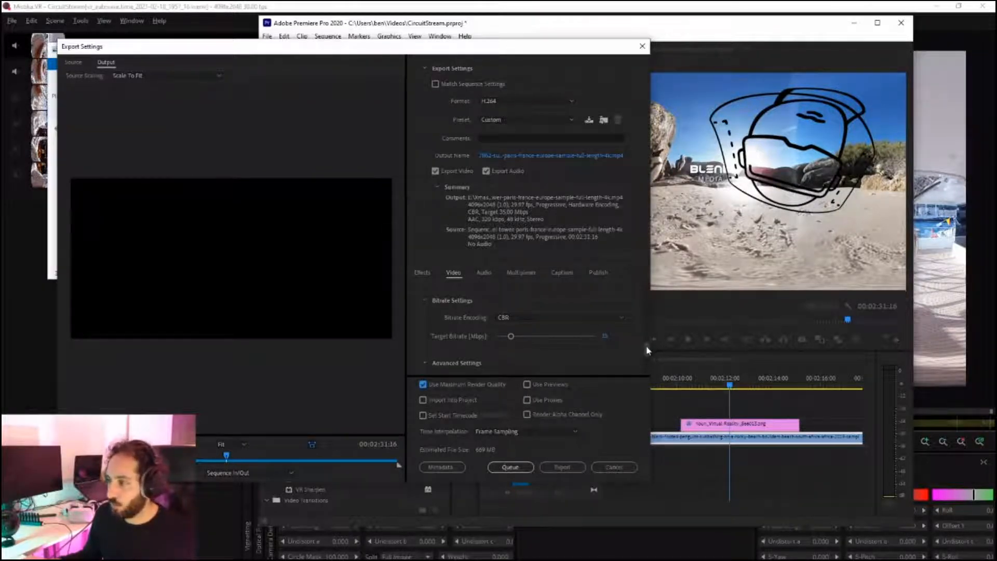
{"action": "left_click_drag", "start_coordinate": [646, 347], "coordinate": [652, 297]}
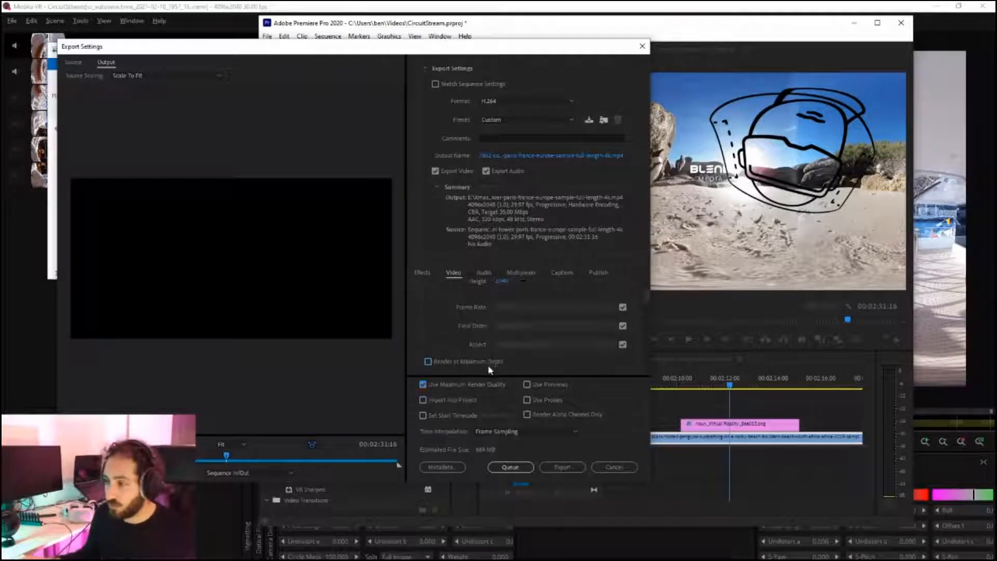
Start exporting the sequence with the current settings, and cancel the encoding partway through
{"action": "left_click", "coordinate": [562, 466]}
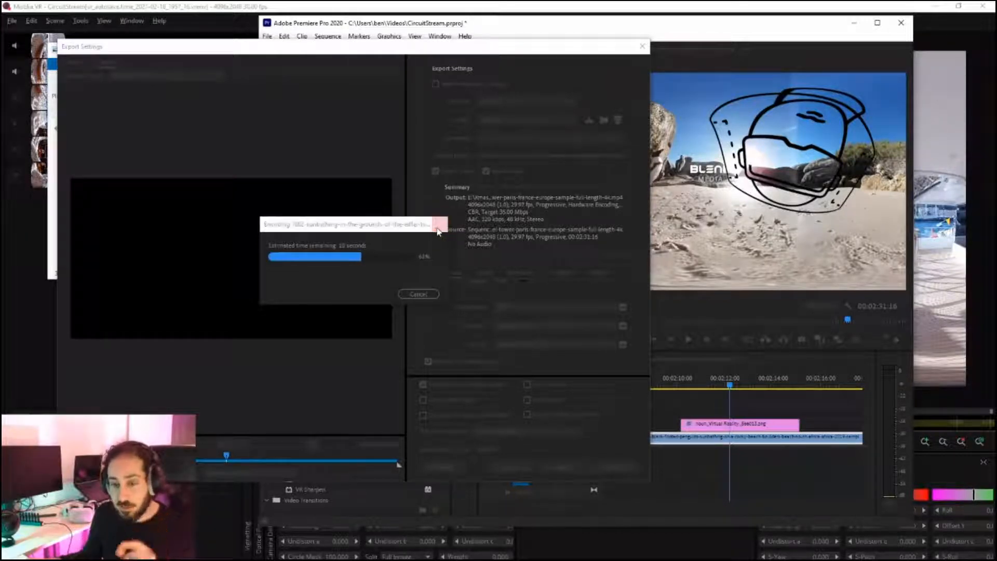
{"action": "left_click", "coordinate": [440, 225]}
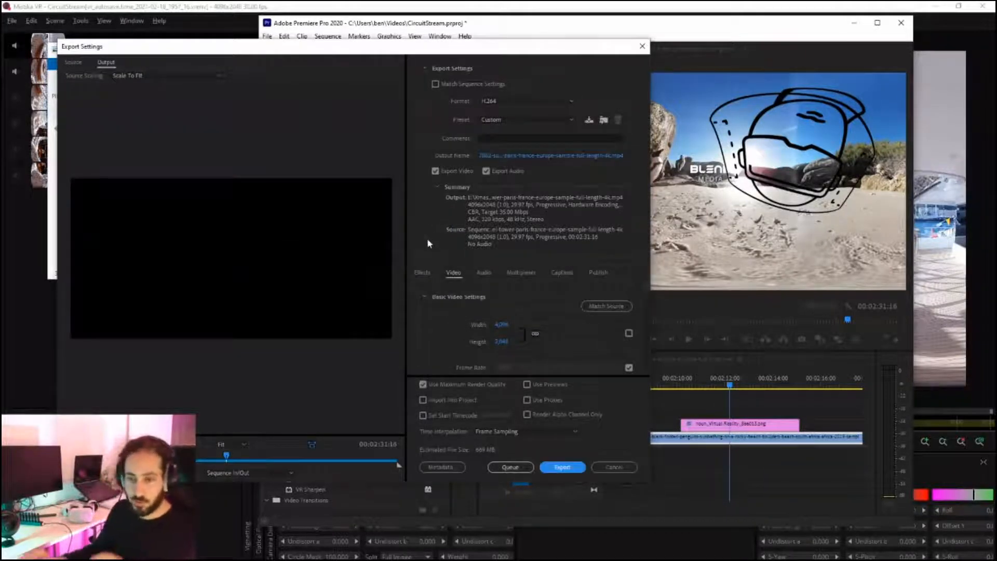